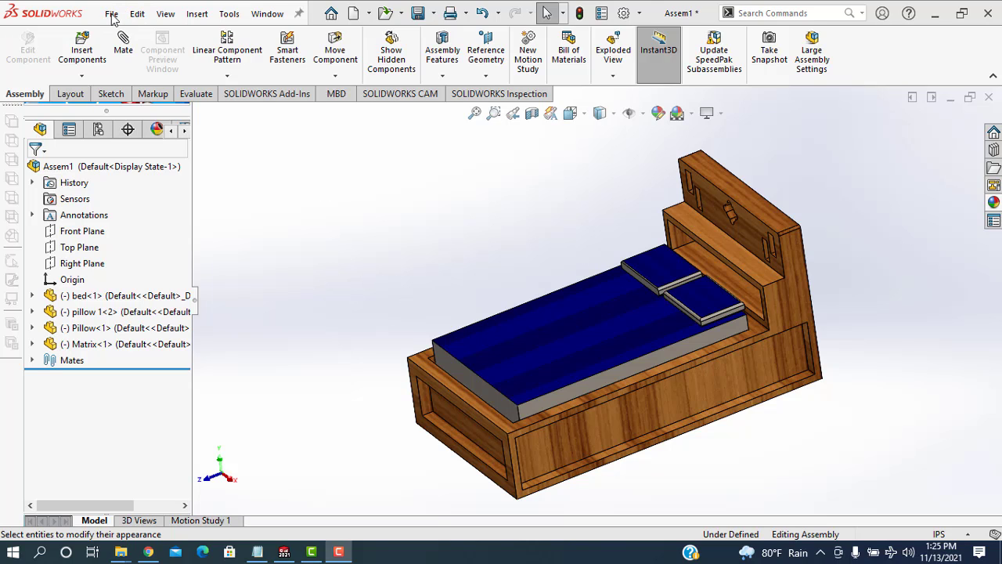
# - Create a new assembly document and place the bed.SLDPRT part in it as the first component
pyautogui.click(112, 15)
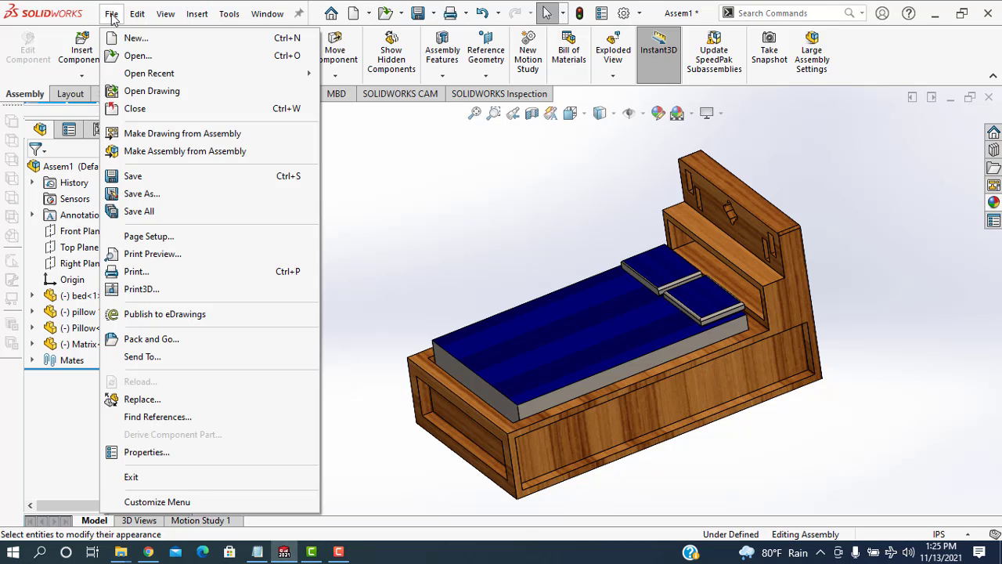
pyautogui.click(152, 41)
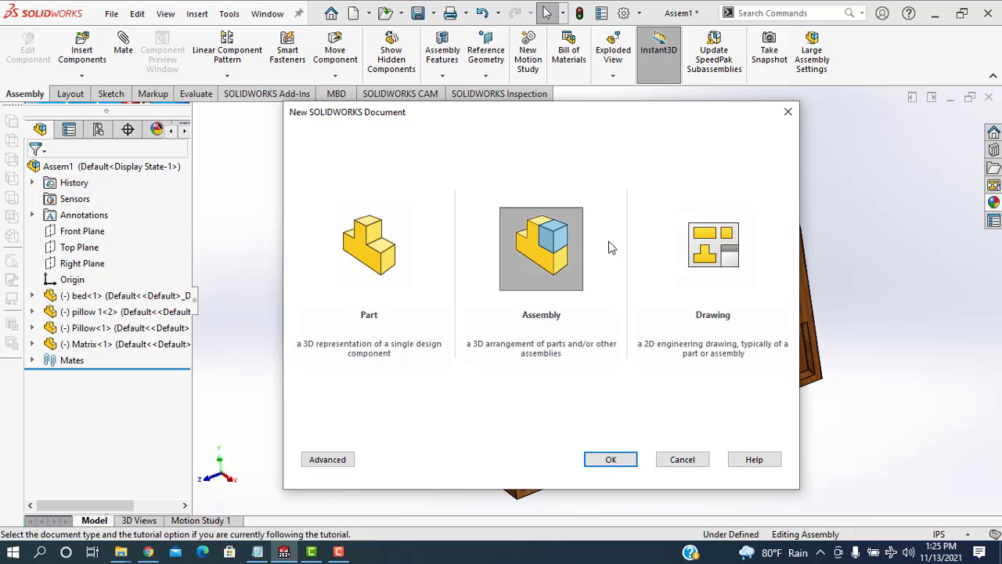
pyautogui.click(612, 463)
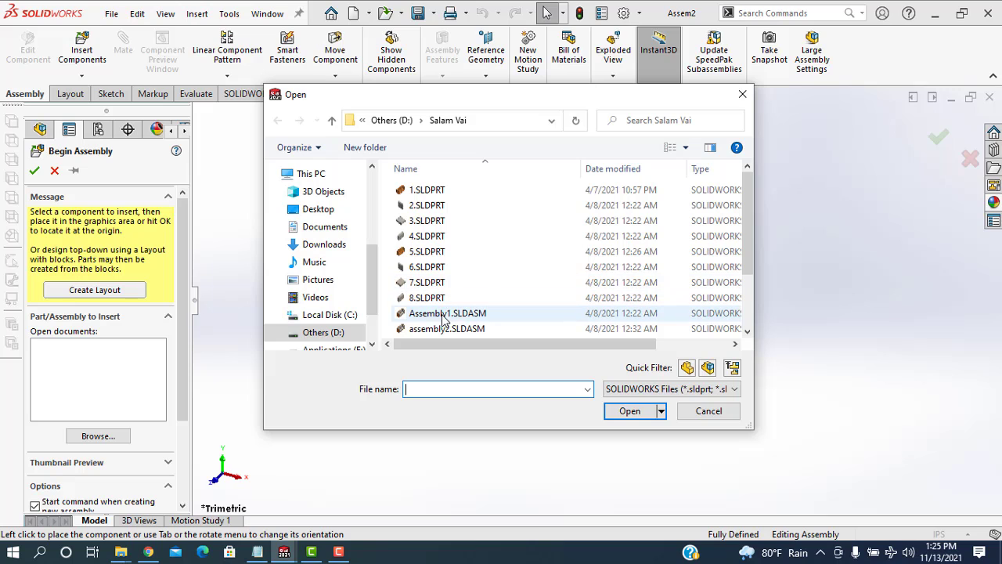
pyautogui.scroll(-2, 405, 313)
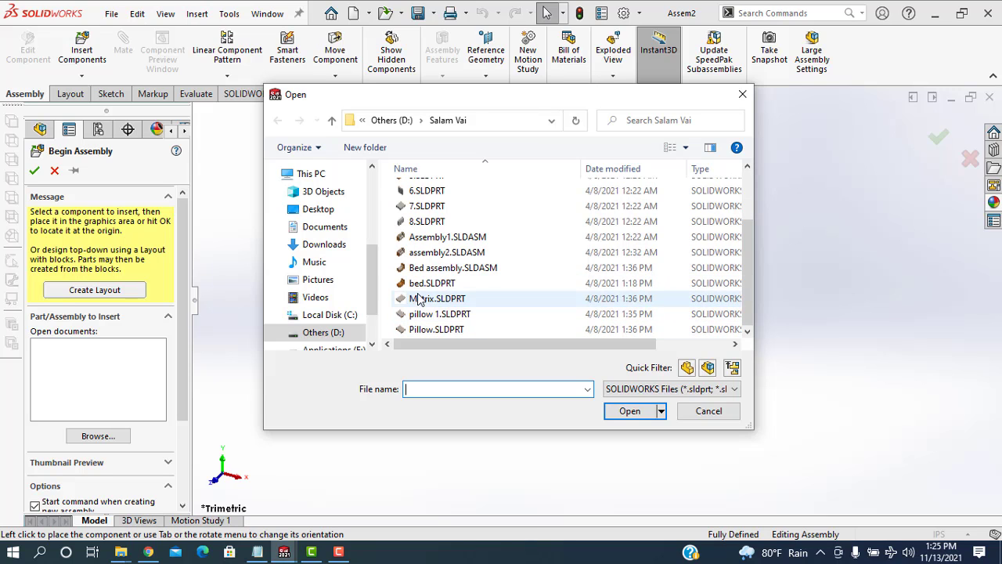
pyautogui.click(422, 283)
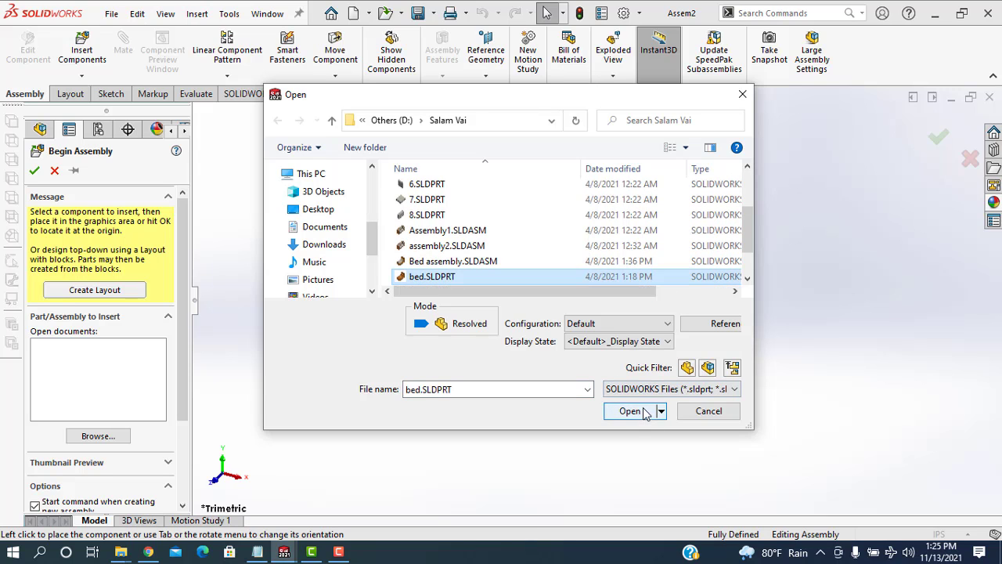
pyautogui.click(630, 410)
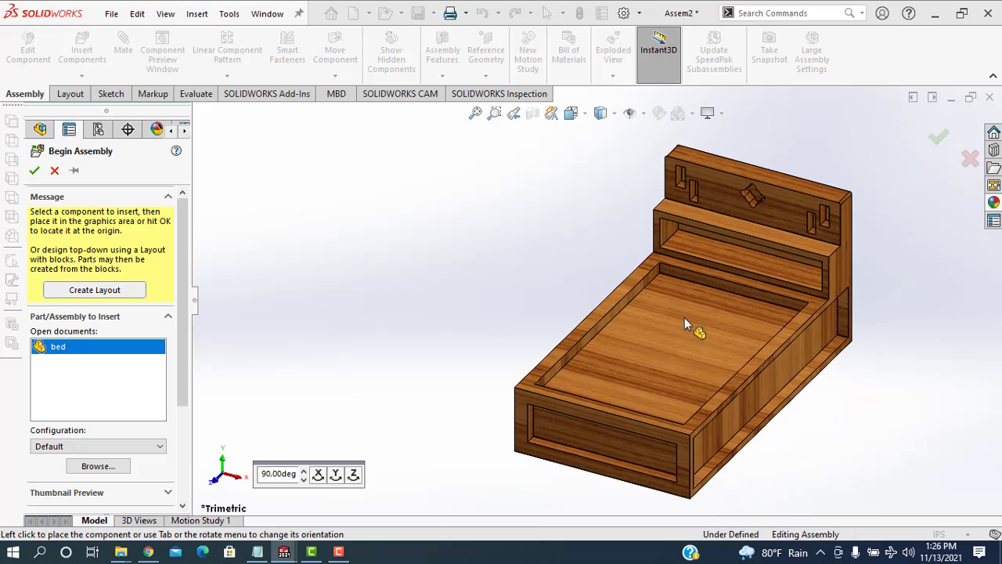
pyautogui.click(684, 317)
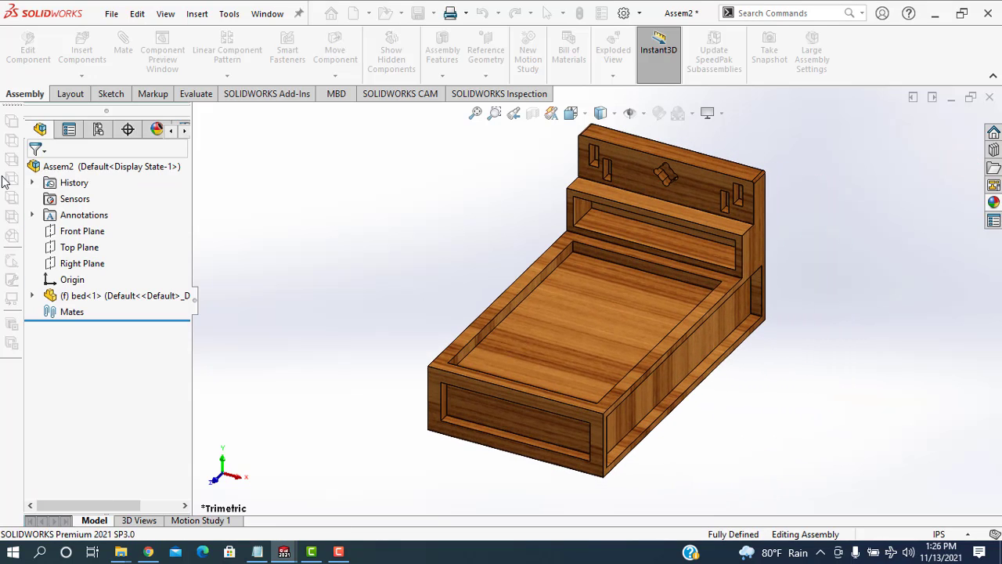
# - Insert the Matrix.SLDPRT mattress part into the assembly and place it loose beside the bed
pyautogui.click(90, 60)
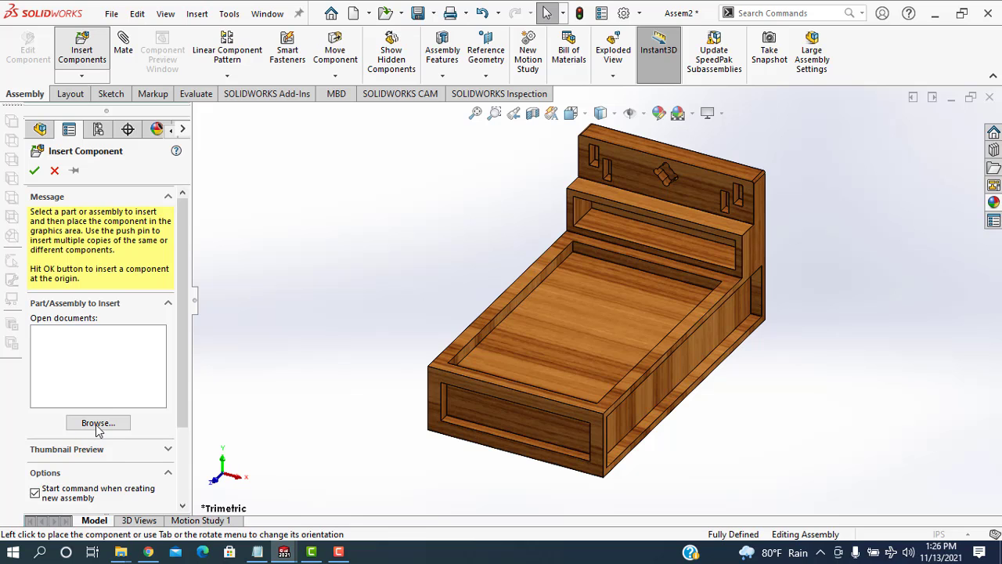
pyautogui.click(97, 422)
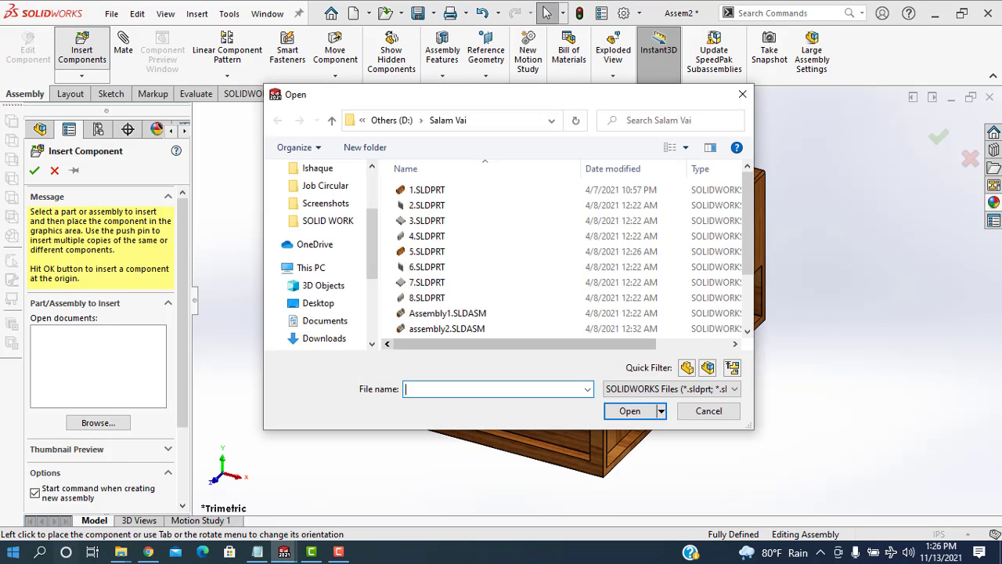
pyautogui.scroll(-2, 543, 308)
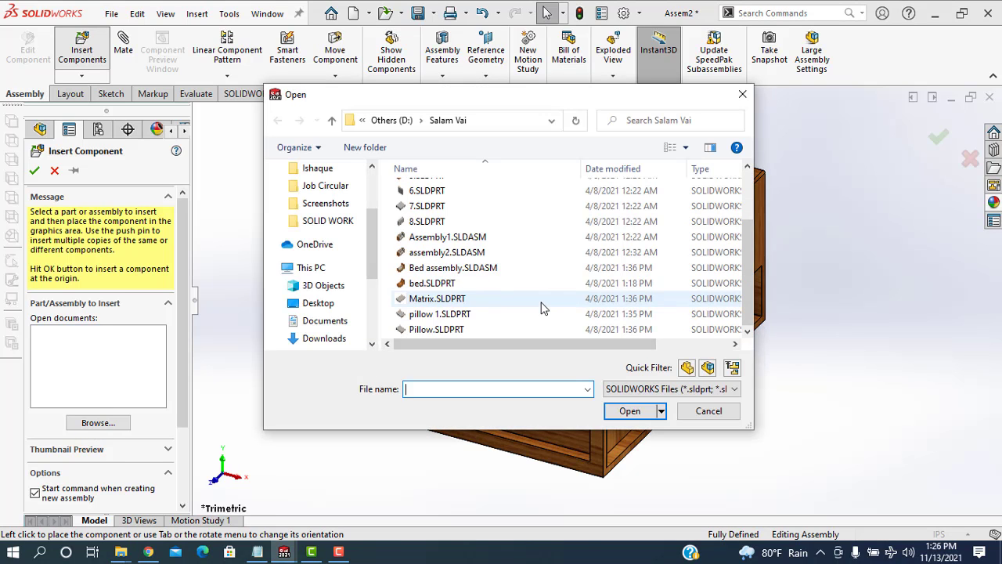
pyautogui.click(462, 301)
pyautogui.click(630, 411)
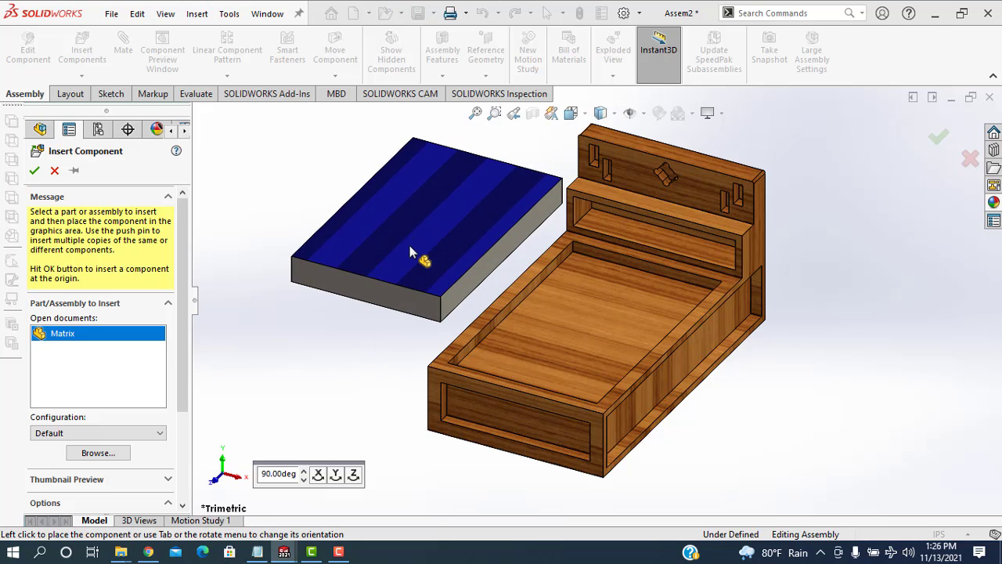
pyautogui.click(404, 248)
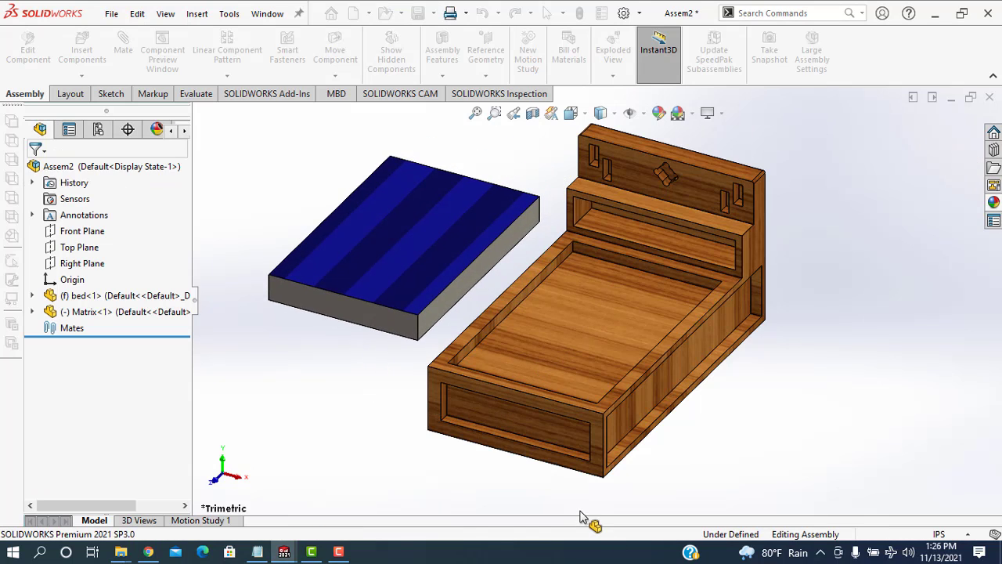
pyautogui.click(114, 16)
pyautogui.click(342, 166)
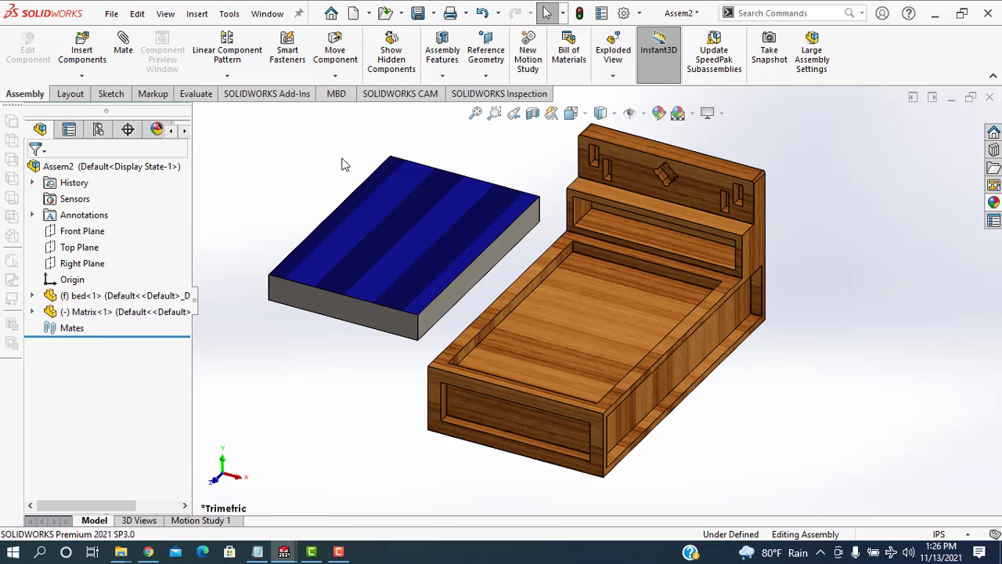
# - Insert the pillow 1.SLDPRT part and place it just in front of the loose mattress
pyautogui.click(88, 53)
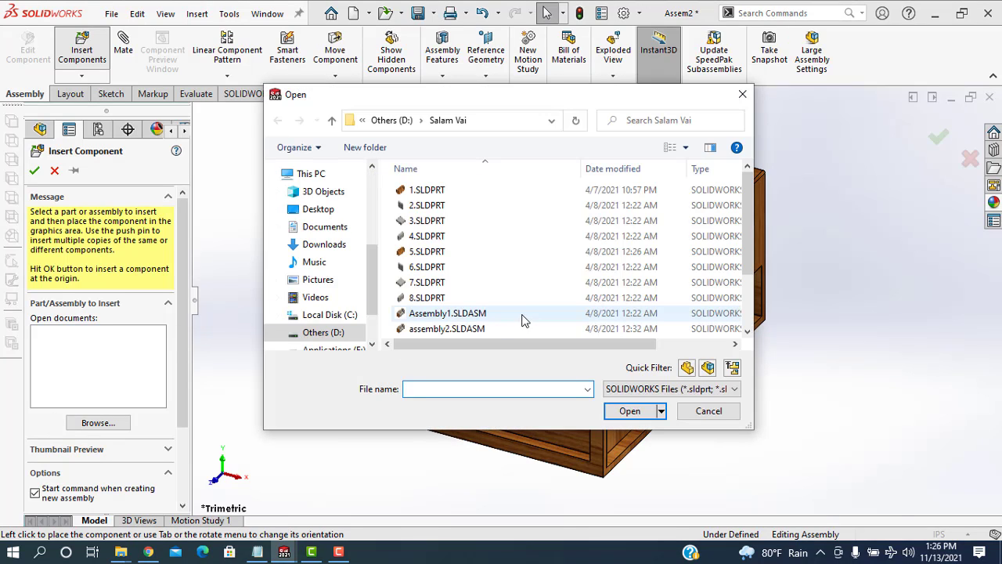
pyautogui.scroll(-1, 522, 317)
pyautogui.scroll(-1, 523, 315)
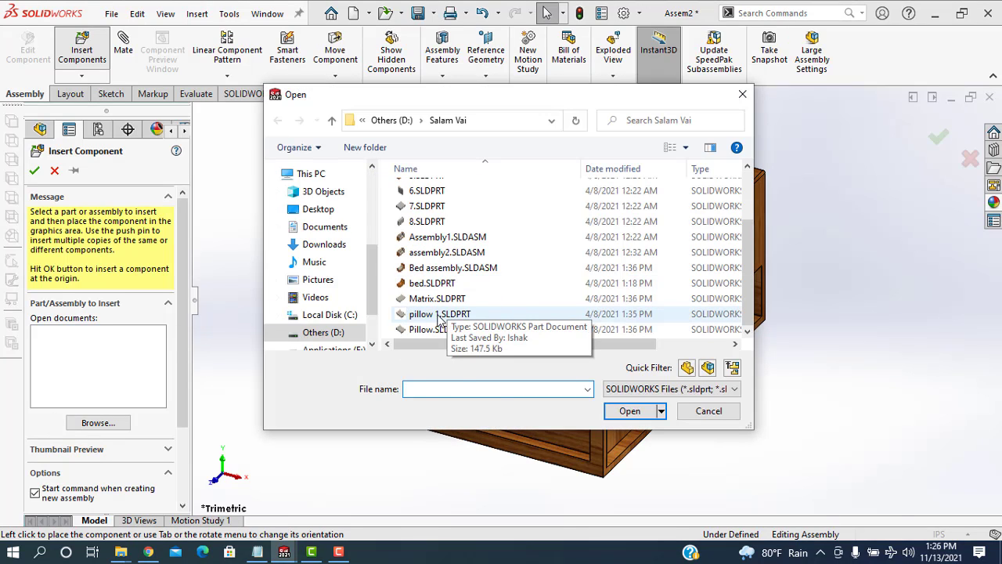
pyautogui.click(512, 313)
pyautogui.click(628, 410)
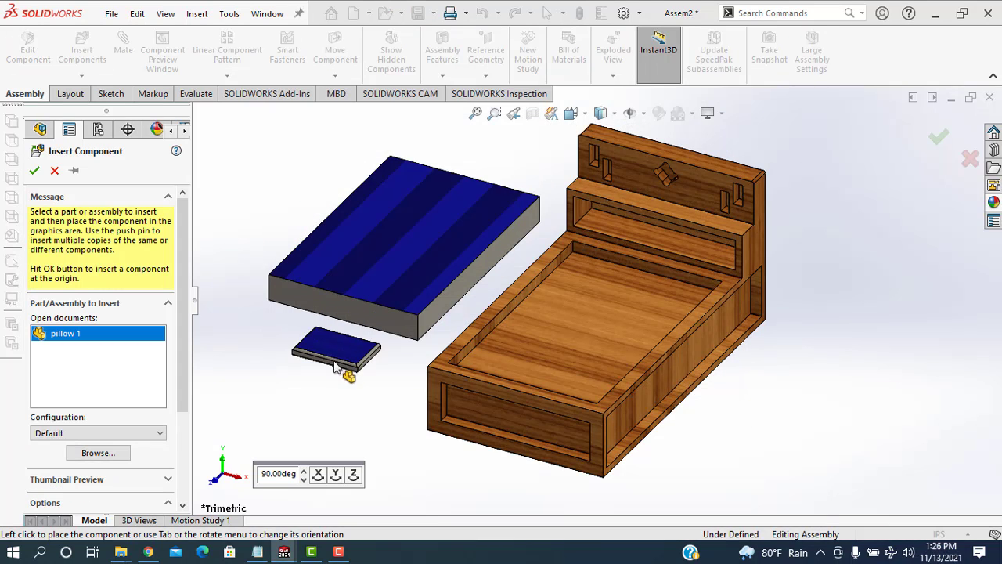
pyautogui.click(326, 347)
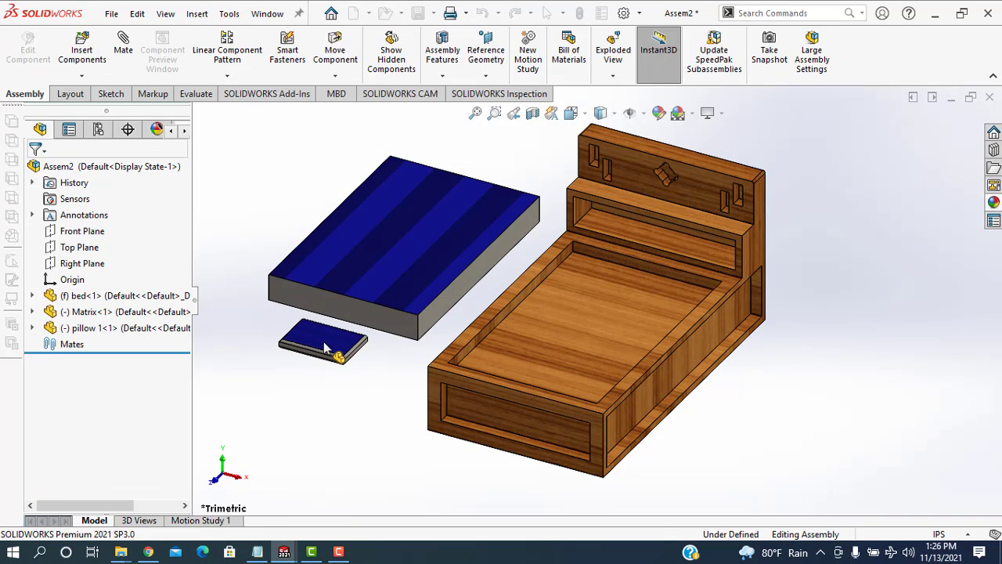
# - Insert the Pillow.SLDPRT part and place it in front of the first pillow
pyautogui.click(88, 61)
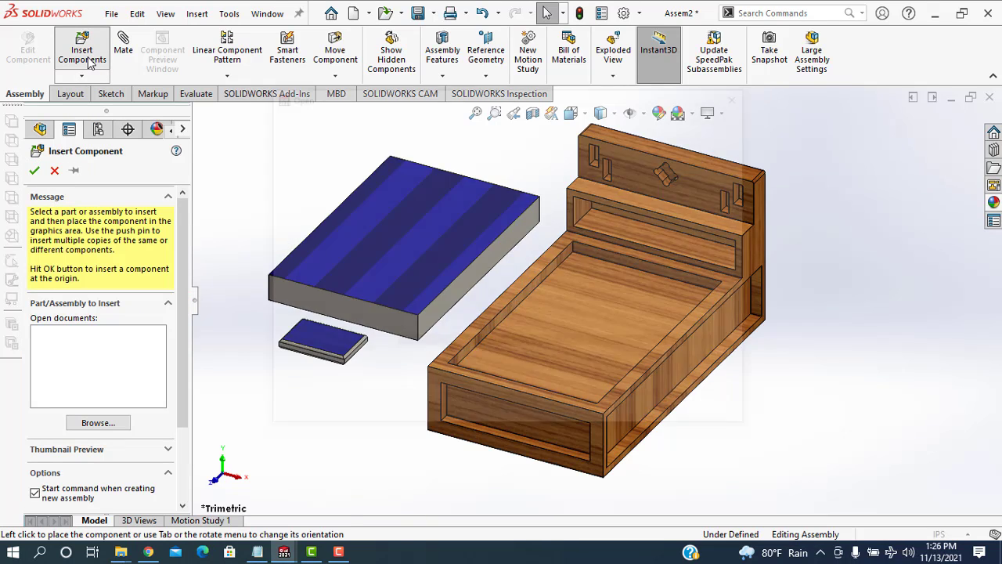
pyautogui.scroll(-2, 462, 315)
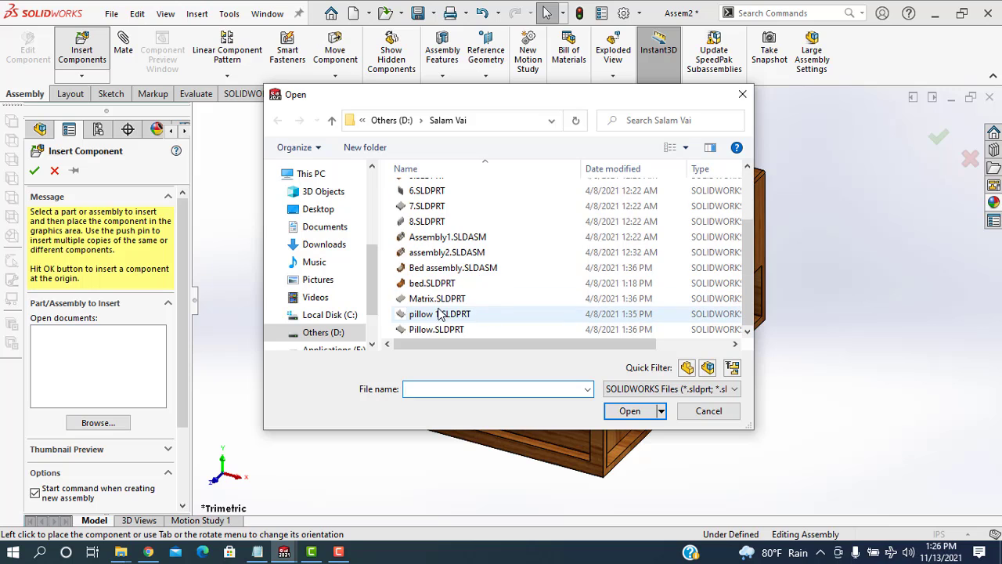
pyautogui.doubleClick(430, 329)
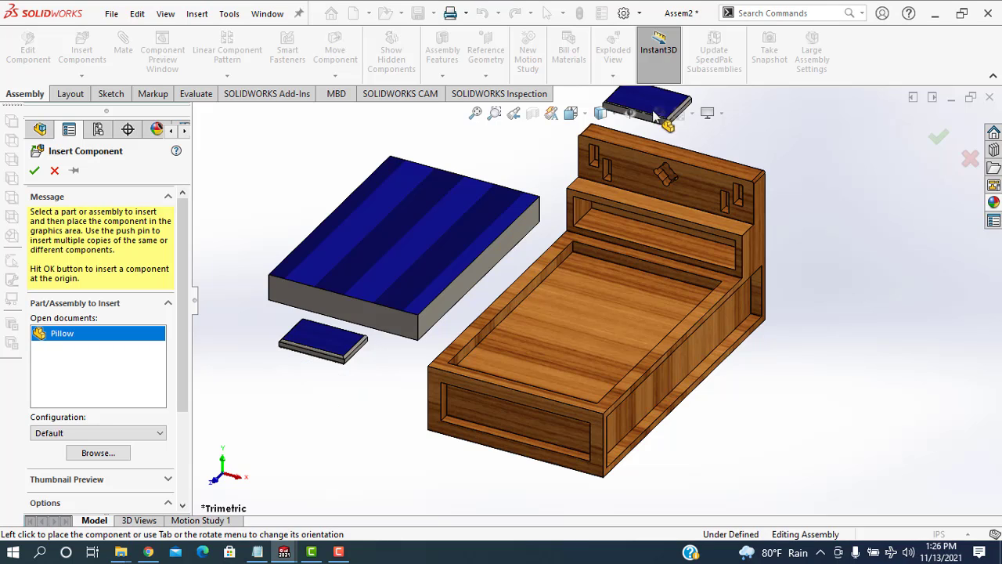
pyautogui.click(309, 399)
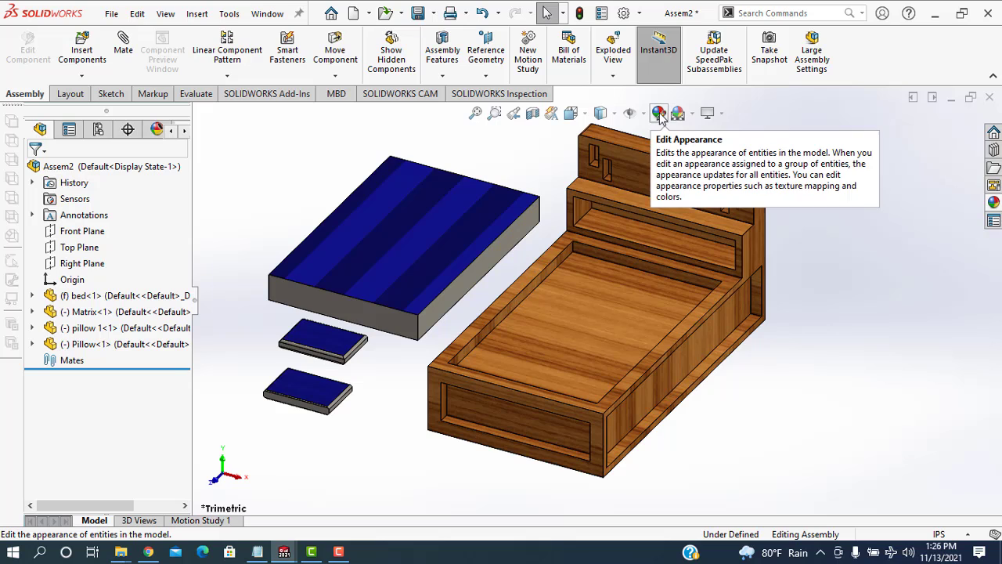
pyautogui.click(660, 115)
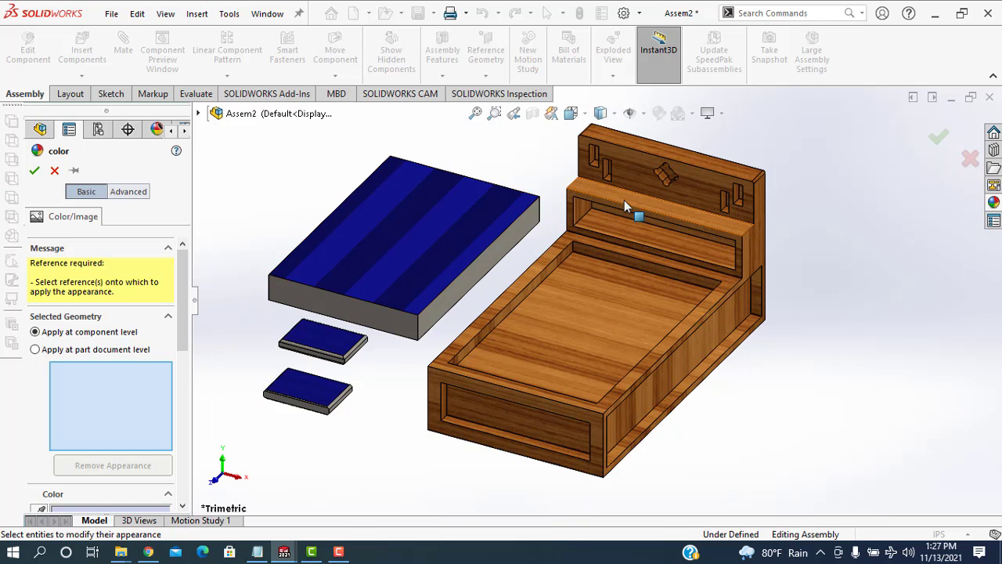
pyautogui.click(54, 170)
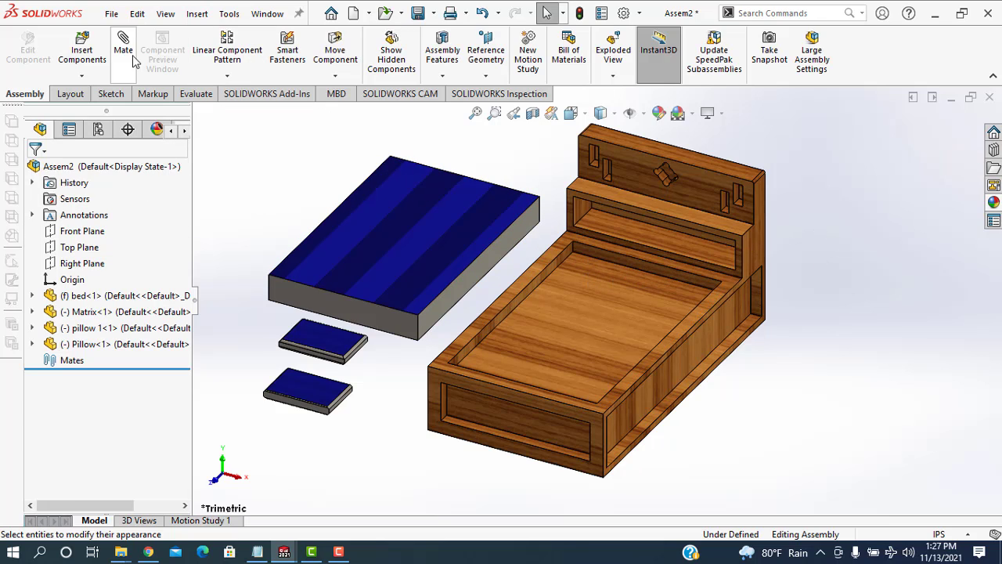
# - Add a coincident mate between the inner floor edge at the bed's headboard end and the mattress's matching bottom edge
pyautogui.click(629, 266)
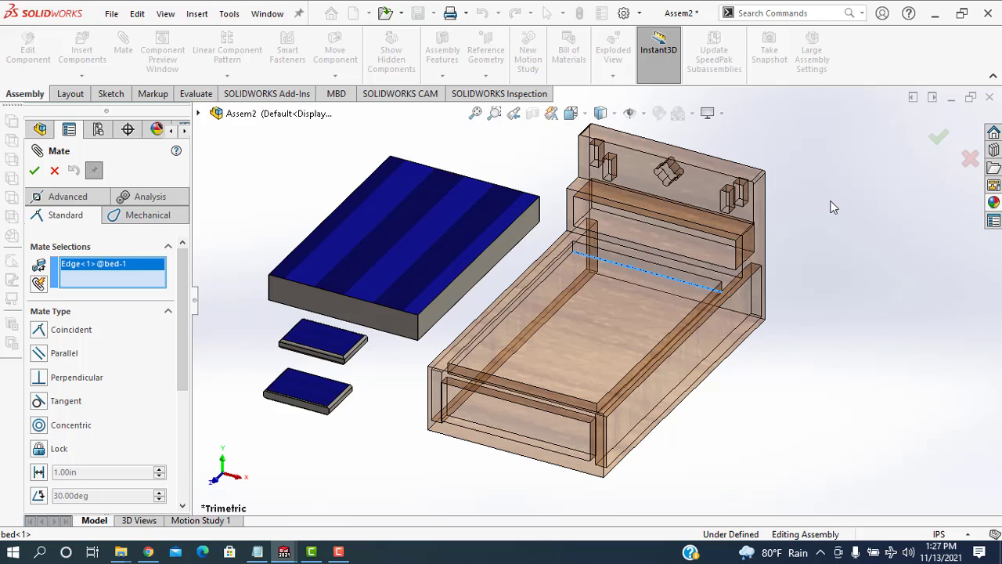
pyautogui.moveTo(830, 262); pyautogui.dragTo(649, 446, button='middle')
pyautogui.press('f')
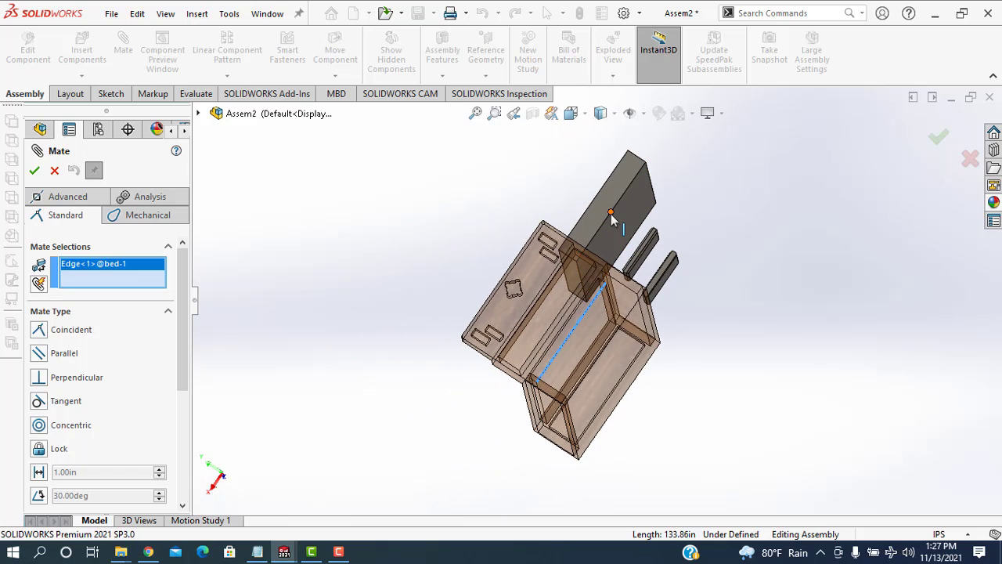
pyautogui.click(603, 229)
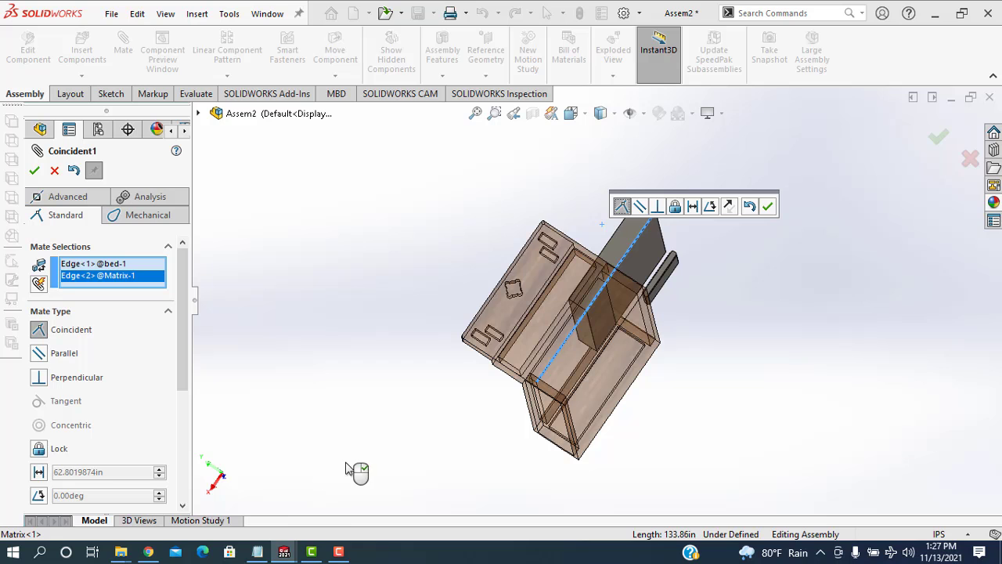
pyautogui.moveTo(434, 456); pyautogui.dragTo(519, 440, button='middle')
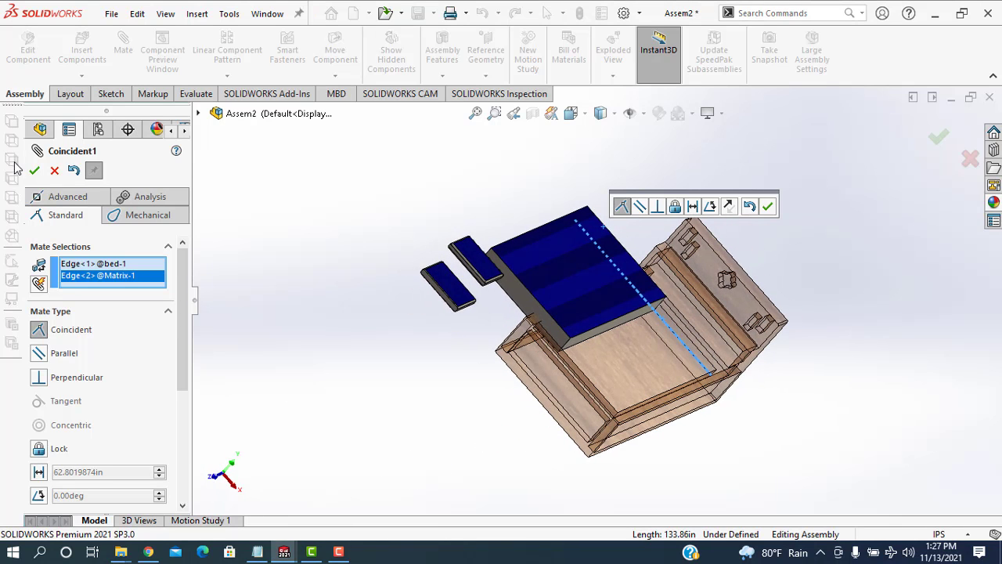
pyautogui.click(35, 172)
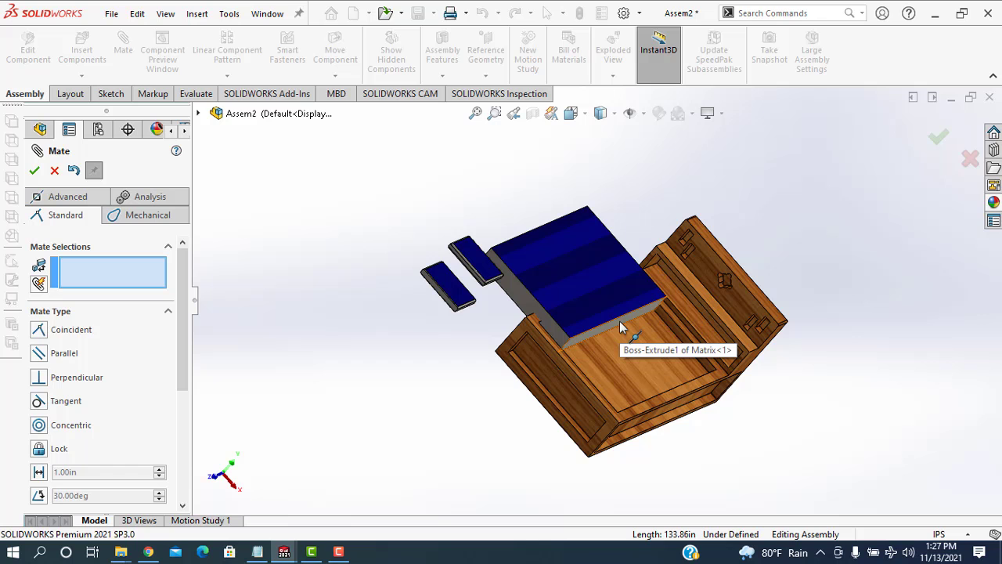
# - Add a coincident mate between the mattress's long side face and the inner side wall of the bed frame
pyautogui.click(619, 328)
pyautogui.moveTo(483, 336); pyautogui.dragTo(497, 430, button='middle')
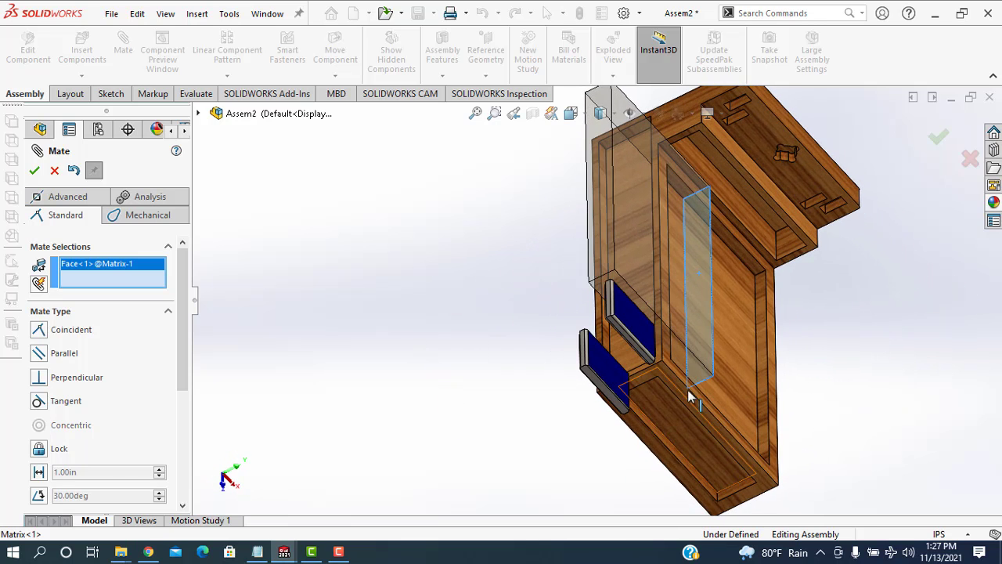
pyautogui.click(760, 390)
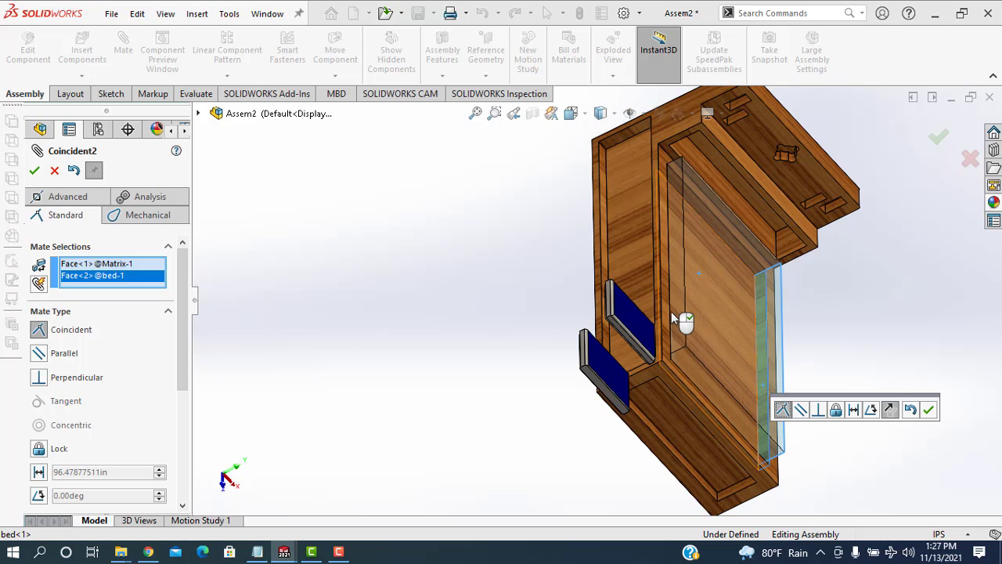
pyautogui.click(34, 173)
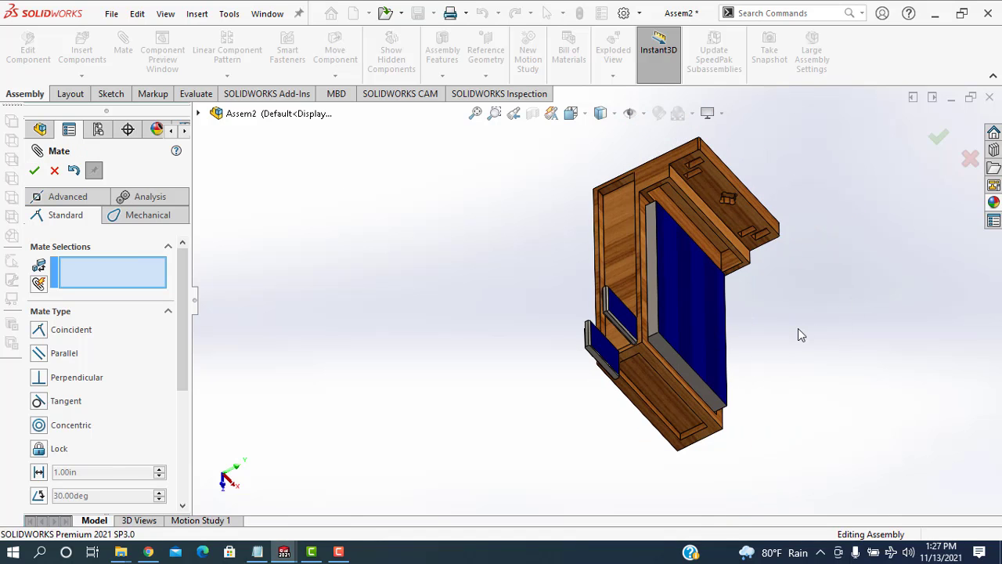
# - Examine the mattress seated in the bed frame and the two loose pillows beside it from several angles
pyautogui.moveTo(798, 329); pyautogui.dragTo(754, 329, button='middle')
pyautogui.scroll(1, 742, 296)
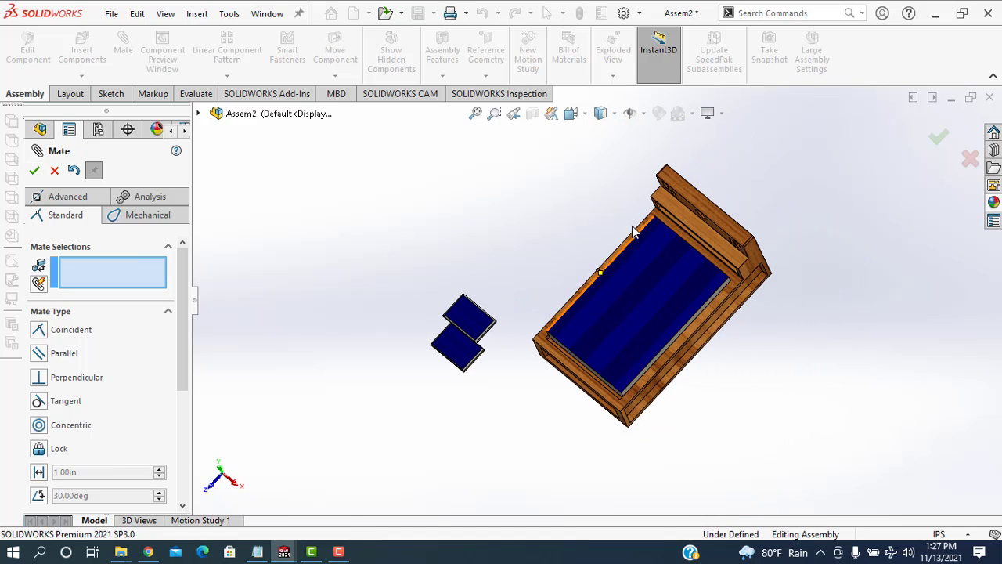
pyautogui.scroll(-2, 631, 226)
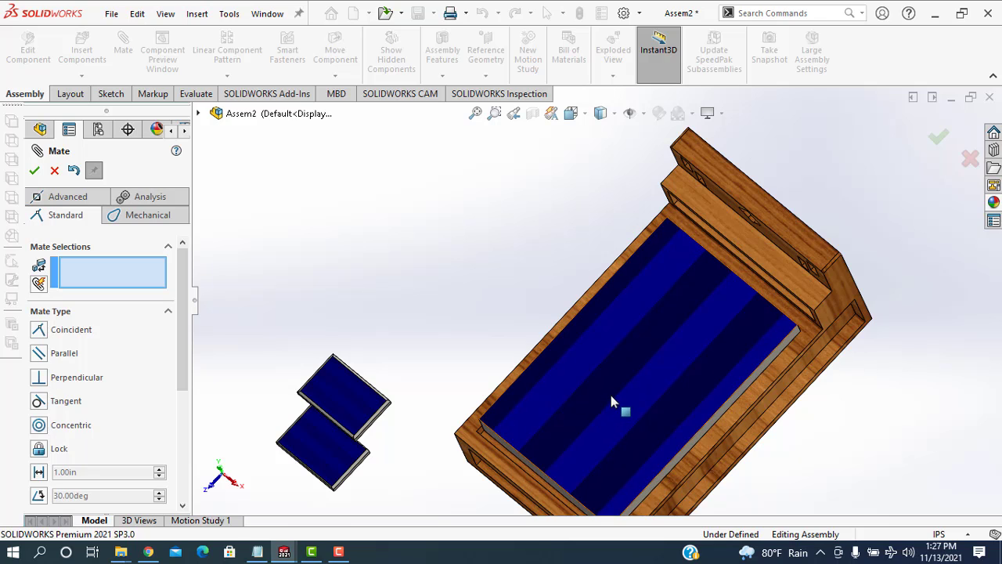
pyautogui.scroll(2, 648, 401)
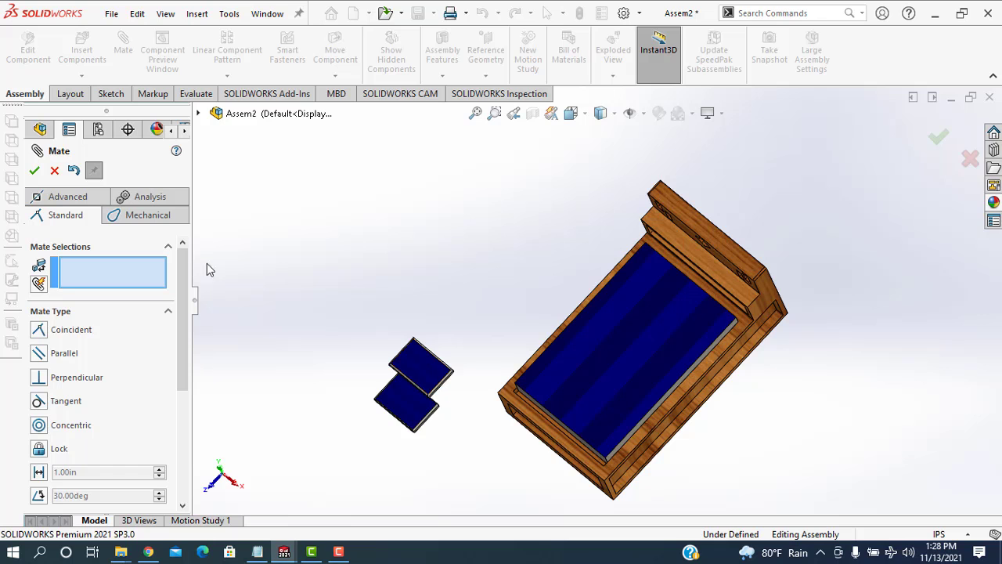
pyautogui.scroll(-2, 434, 381)
pyautogui.scroll(-2, 469, 351)
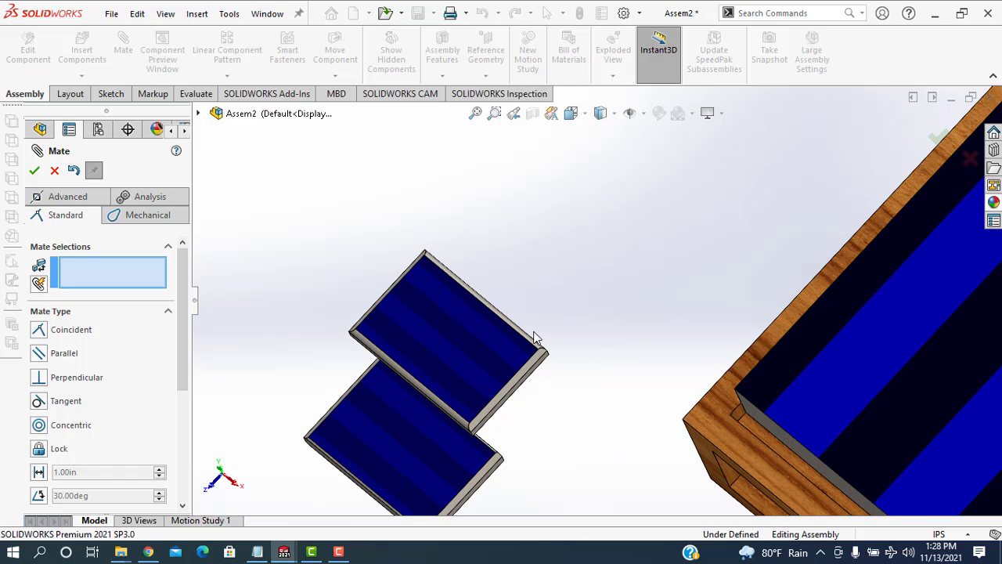
pyautogui.scroll(3, 616, 313)
pyautogui.scroll(2, 642, 319)
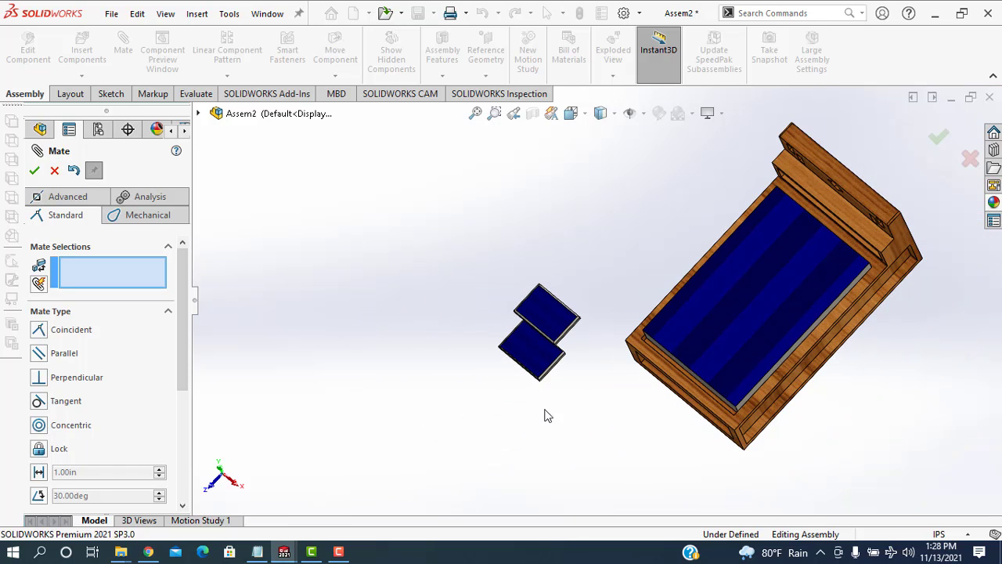
pyautogui.scroll(-2, 830, 256)
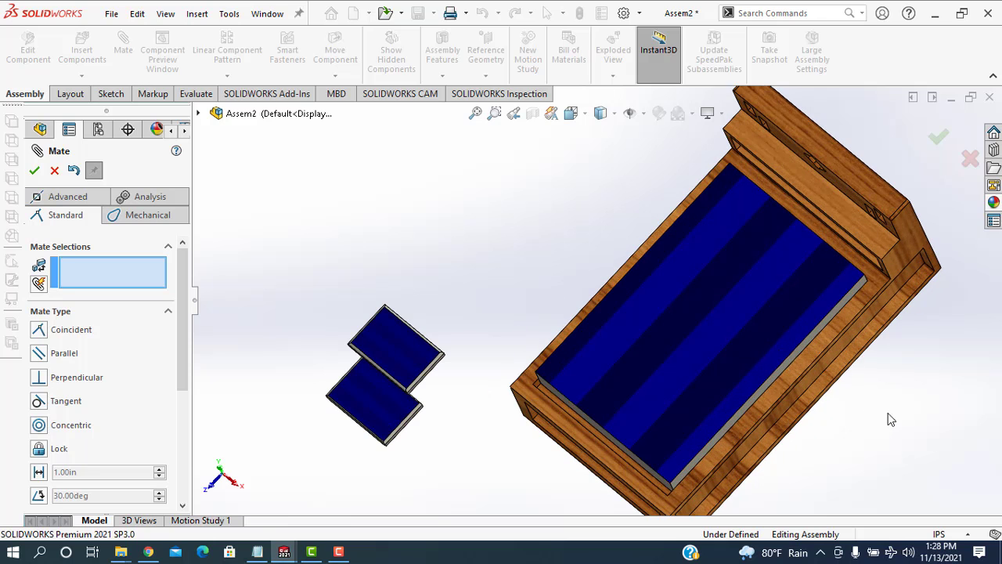
# - Add a coincident mate between the mattress's top edge at the headboard end and the bottom rear edge of pillow 1
pyautogui.moveTo(545, 490); pyautogui.dragTo(793, 202, button='middle')
pyautogui.scroll(-3, 760, 288)
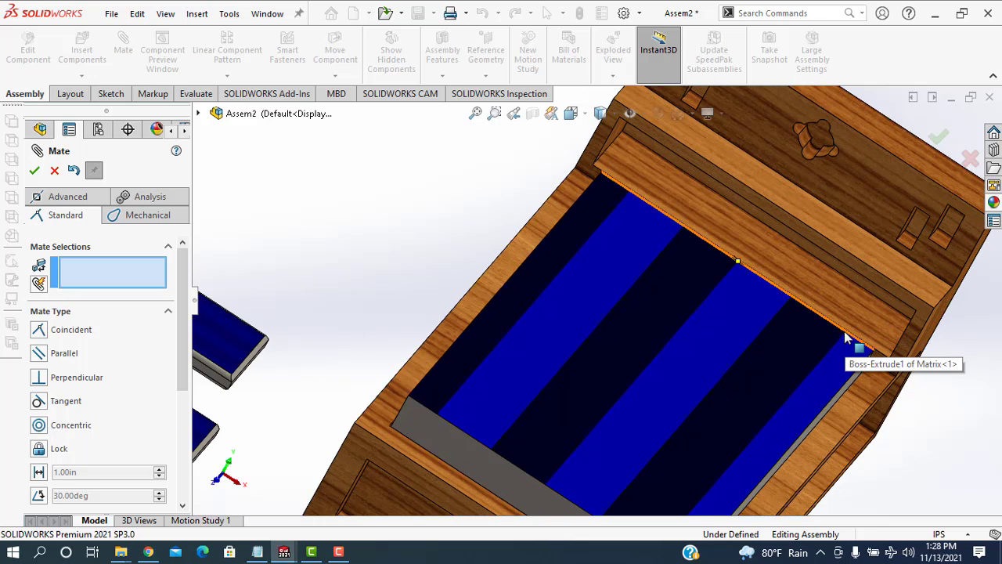
pyautogui.click(845, 338)
pyautogui.scroll(5, 743, 335)
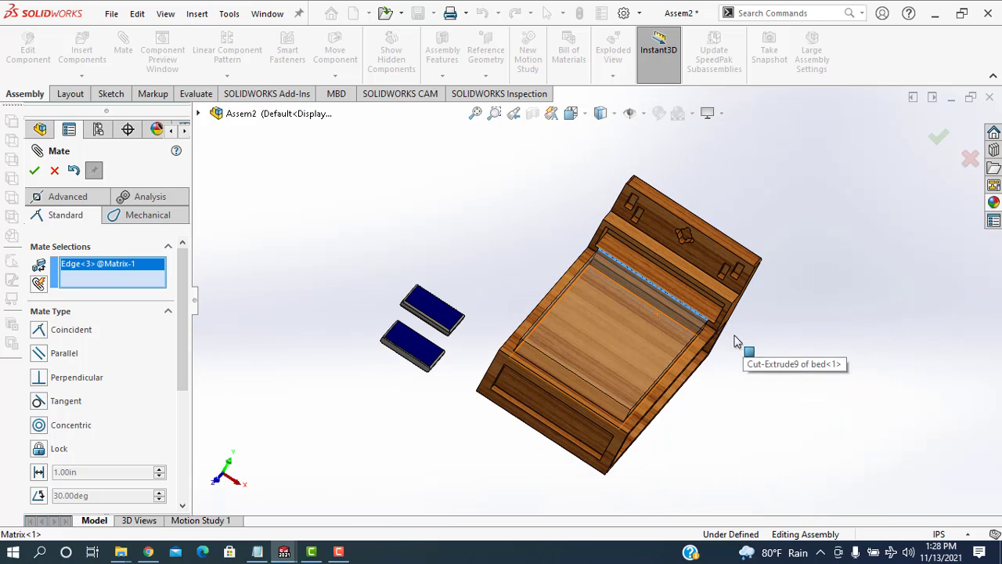
pyautogui.moveTo(543, 210); pyautogui.dragTo(396, 403, button='middle')
pyautogui.scroll(-3, 564, 242)
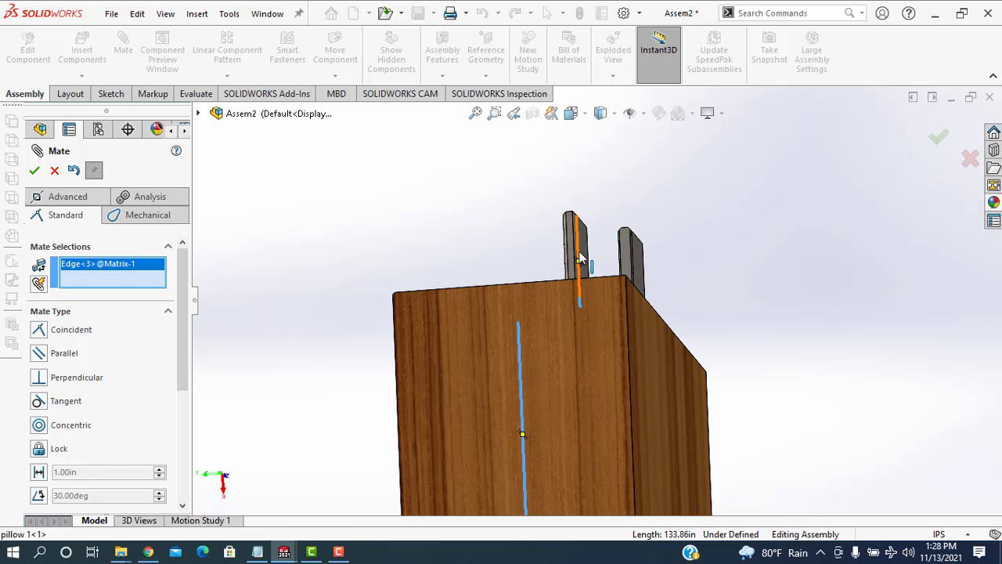
pyautogui.click(580, 260)
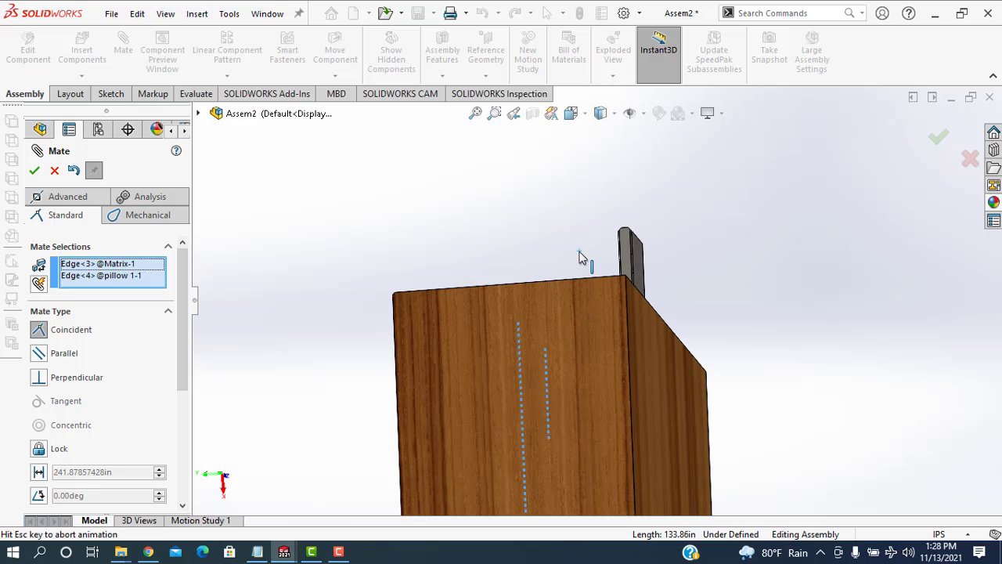
pyautogui.click(35, 170)
# - Add a coincident mate between the mattress's top headboard-end edge and the bottom rear edge of the Pillow part, then finish mating
pyautogui.scroll(3, 333, 308)
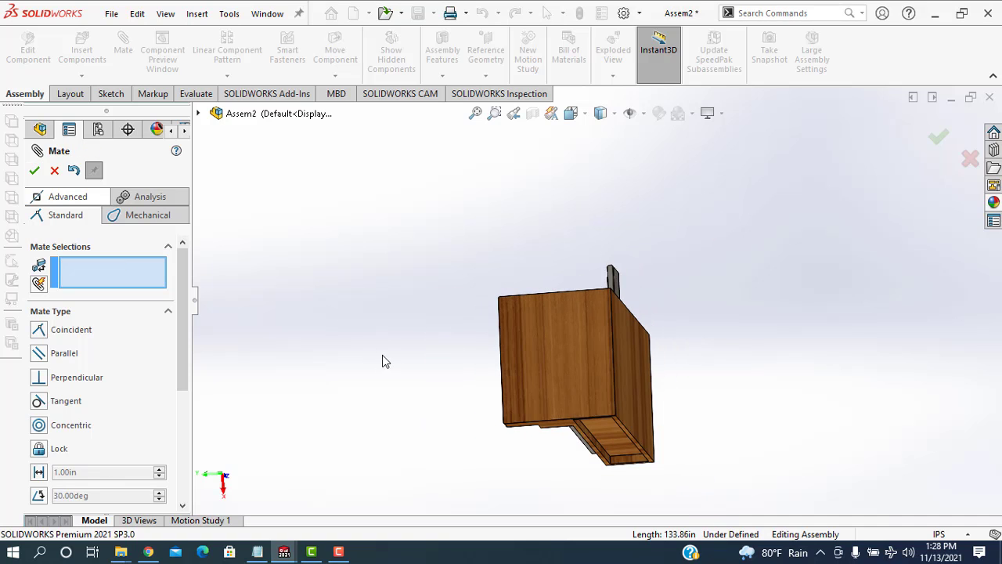
pyautogui.moveTo(382, 361); pyautogui.dragTo(533, 301, button='middle')
pyautogui.scroll(-3, 662, 340)
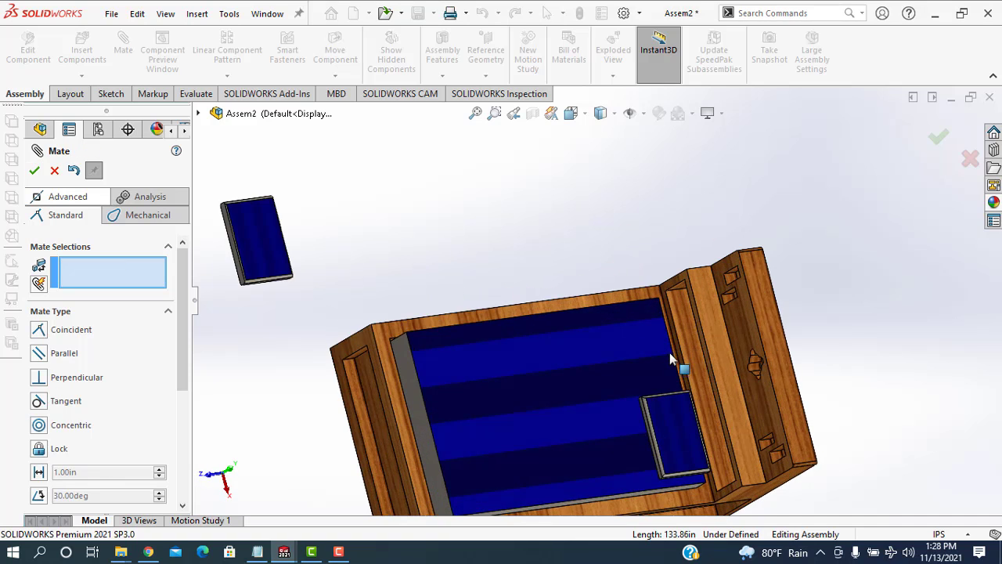
pyautogui.scroll(-2, 670, 358)
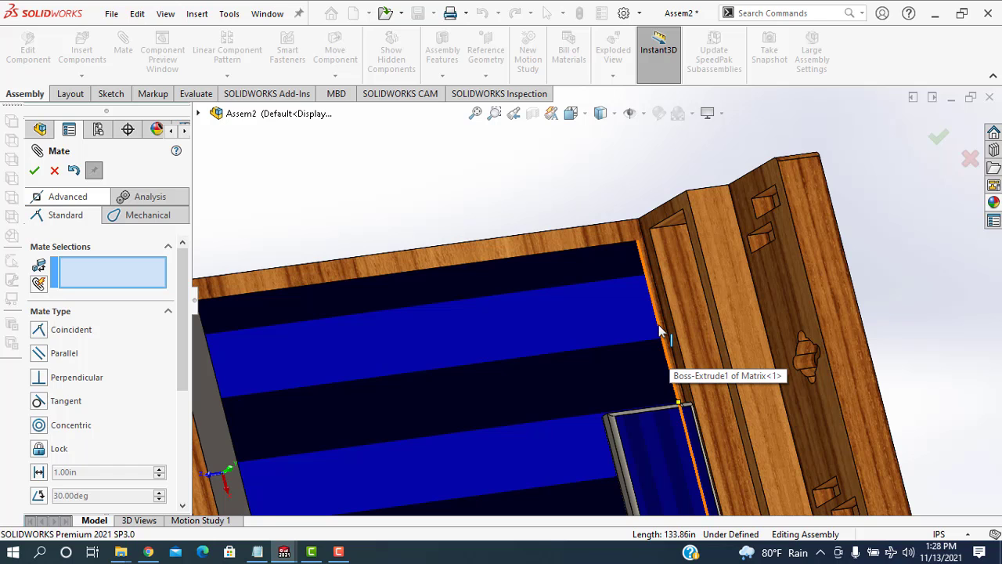
pyautogui.click(660, 332)
pyautogui.scroll(8, 650, 313)
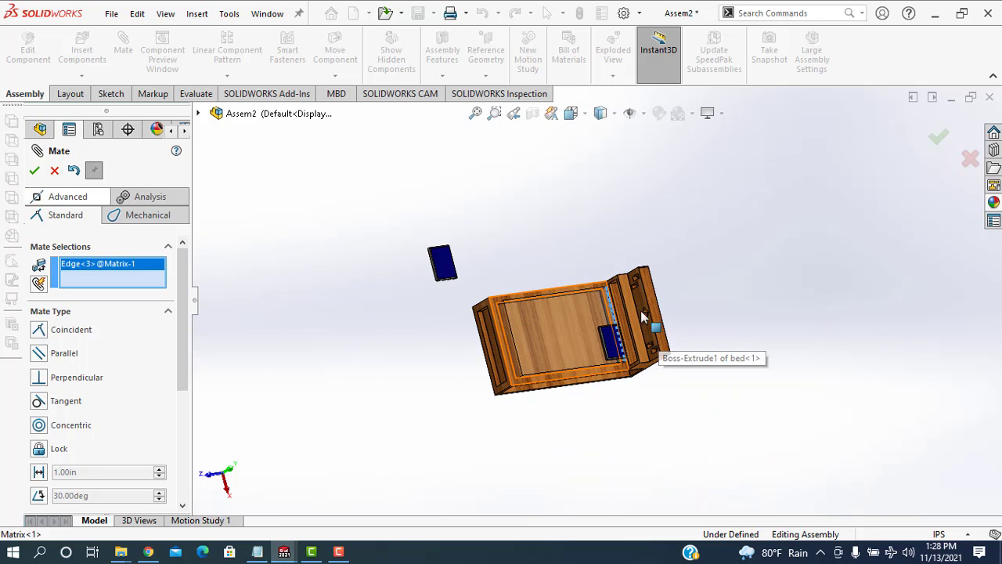
pyautogui.moveTo(674, 216); pyautogui.dragTo(484, 280, button='middle')
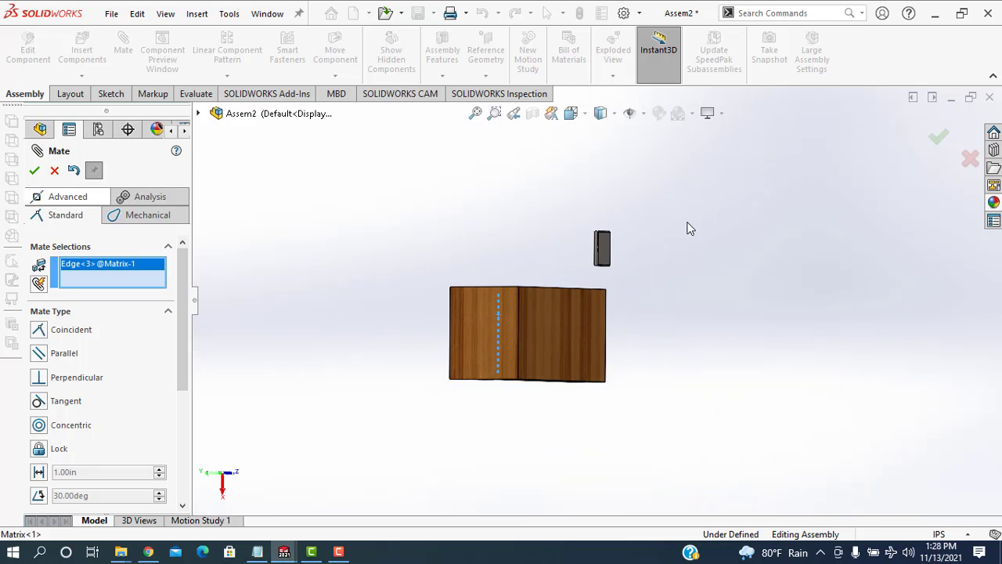
pyautogui.scroll(-3, 636, 259)
pyautogui.scroll(-2, 595, 270)
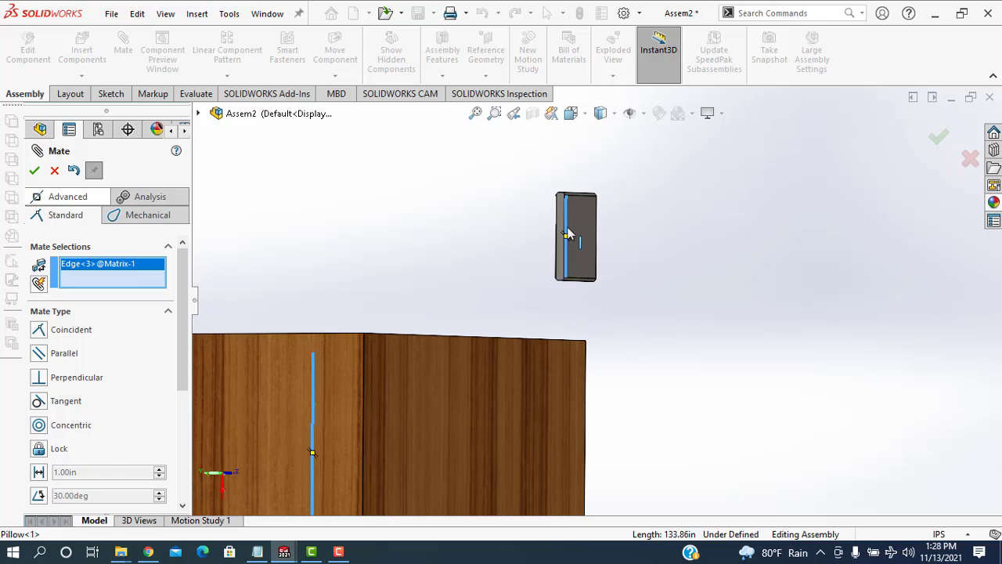
pyautogui.click(569, 229)
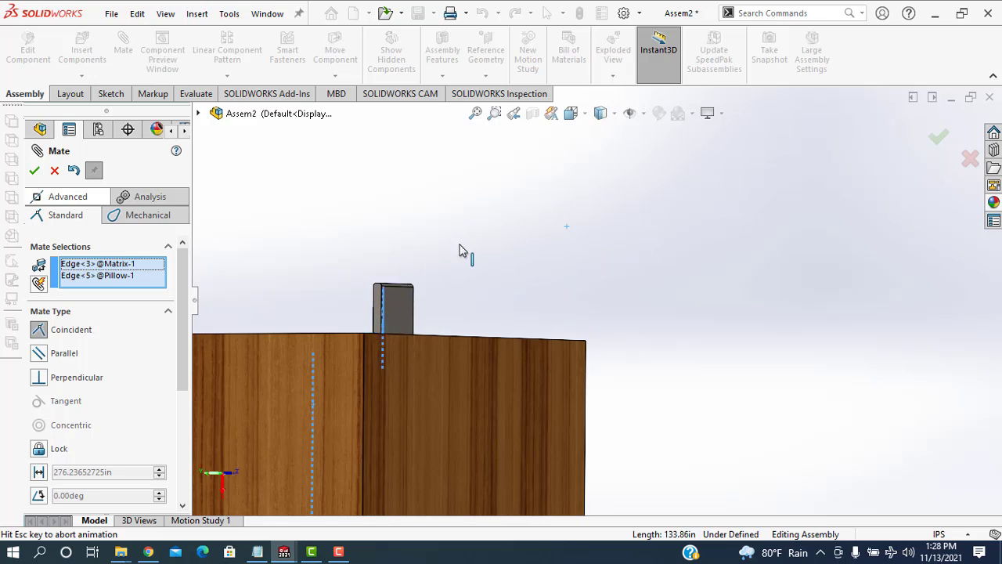
pyautogui.click(34, 170)
pyautogui.scroll(3, 323, 267)
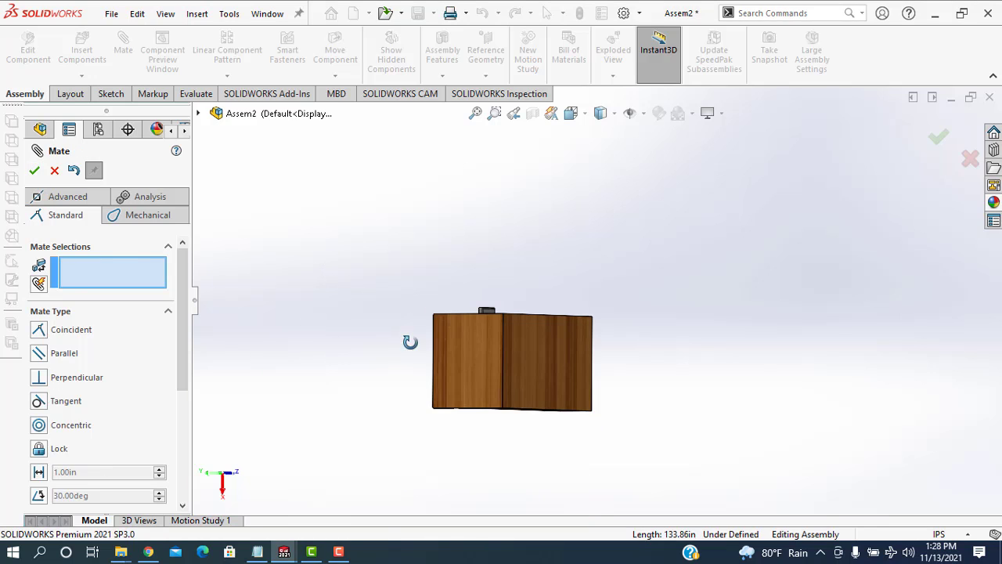
pyautogui.moveTo(410, 343); pyautogui.dragTo(344, 237, button='middle')
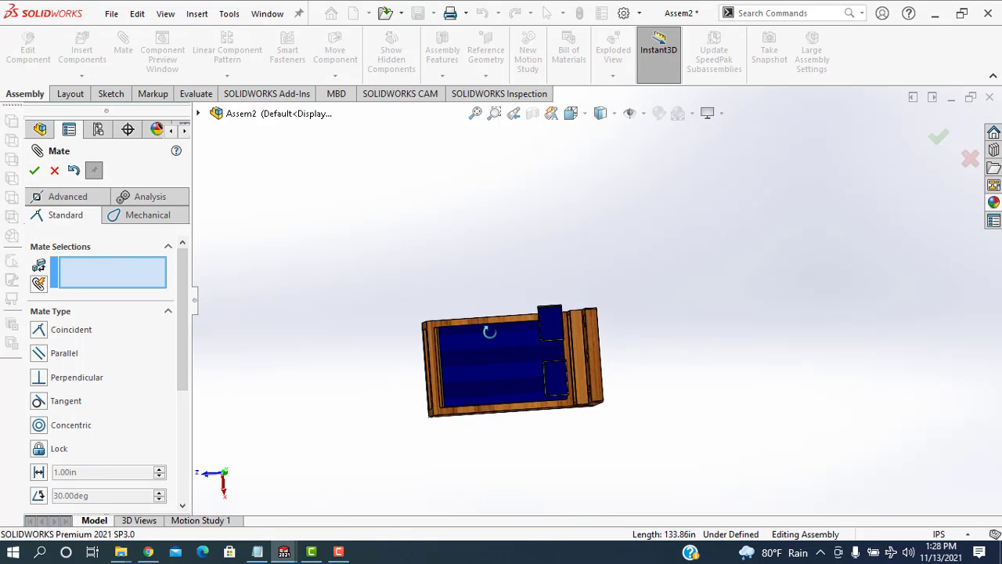
pyautogui.click(34, 170)
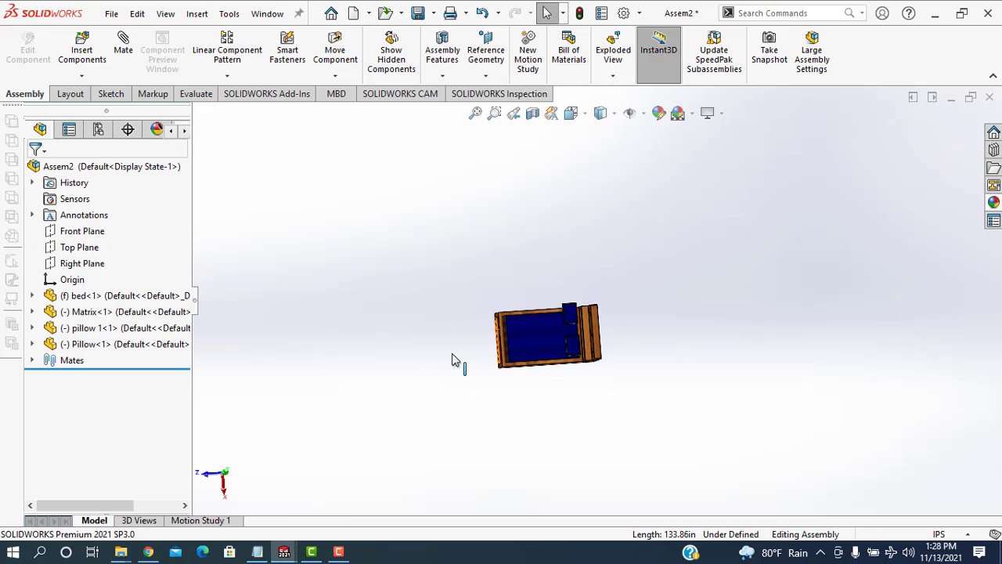
# - Try to slide the Pillow part along the headboard toward pillow 1, and undo the move
pyautogui.moveTo(436, 413); pyautogui.dragTo(483, 420, button='middle')
pyautogui.scroll(-5, 546, 376)
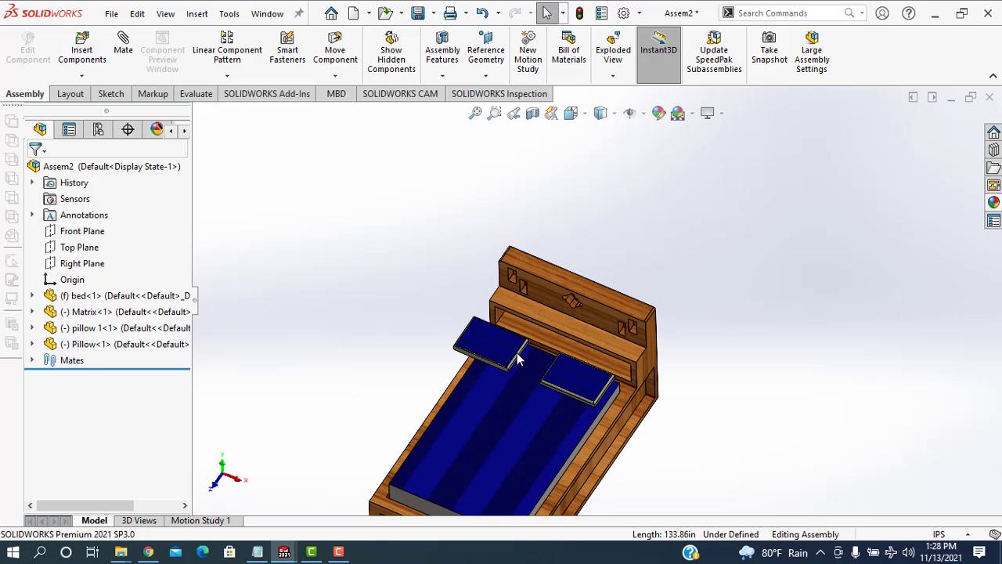
pyautogui.moveTo(506, 353); pyautogui.dragTo(555, 362)
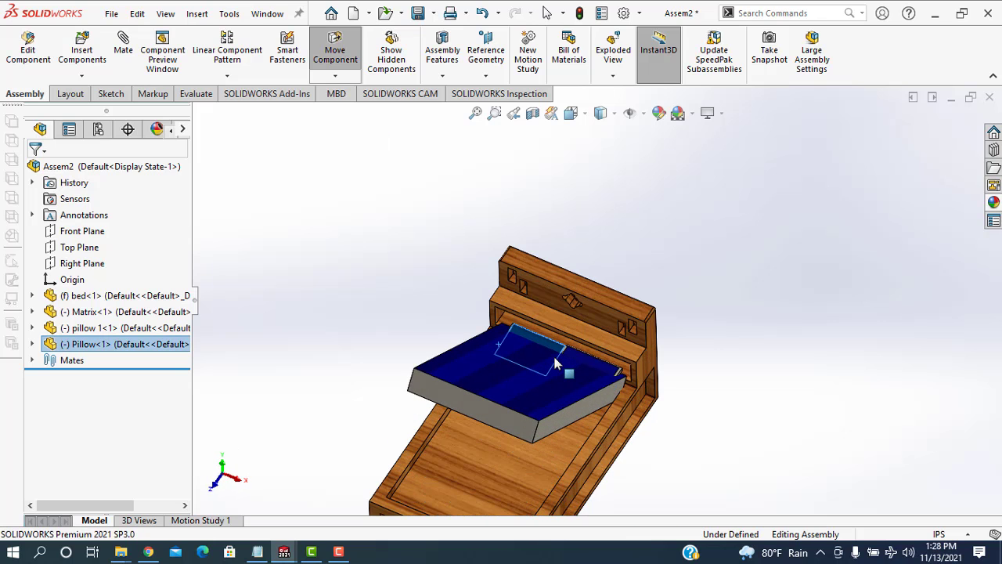
pyautogui.press('Escape')
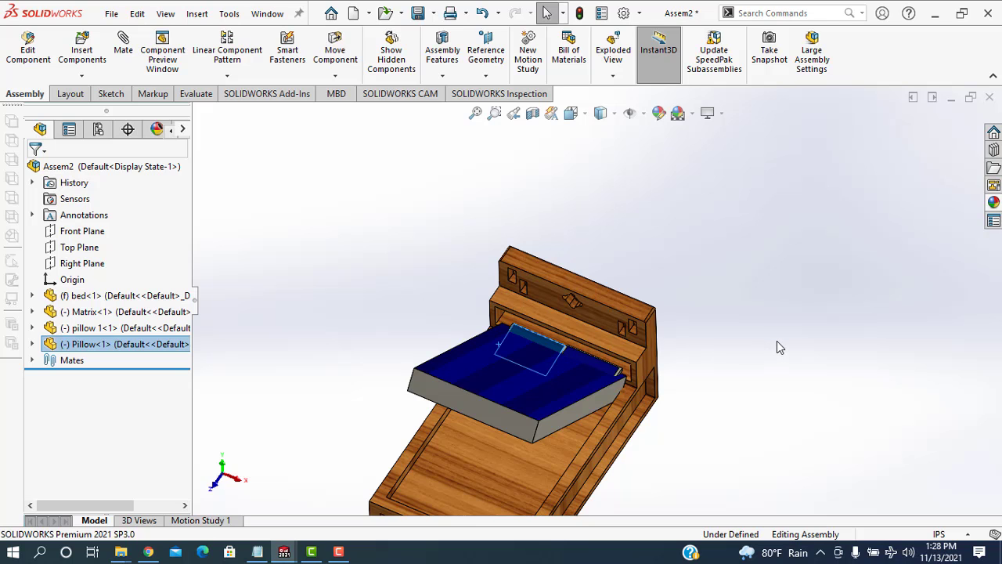
pyautogui.hotkey('ctrl', 'z')
# - Add a coincident mate between the facing side faces of the Pillow part and pillow 1, and finish mating
pyautogui.scroll(-3, 523, 364)
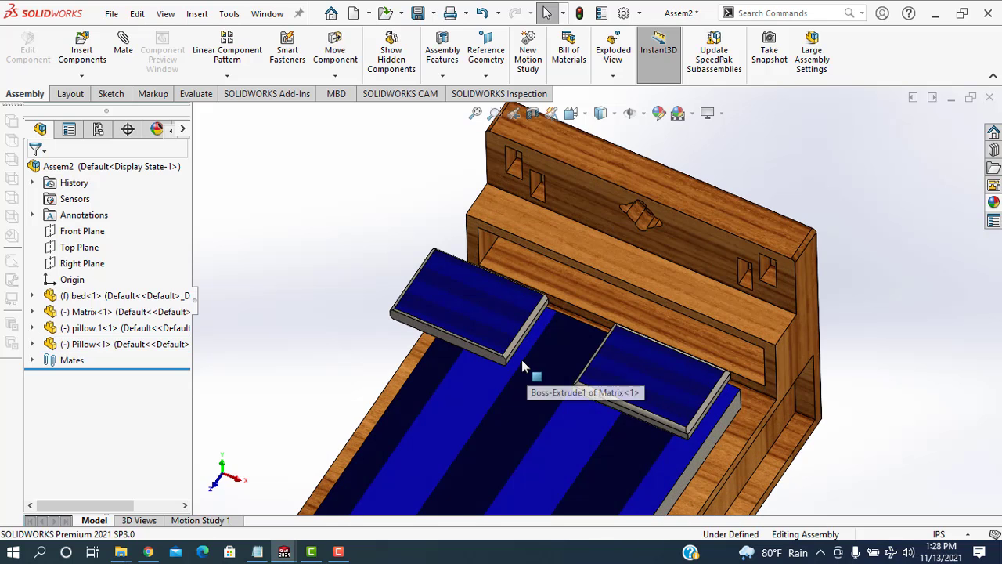
pyautogui.scroll(-2, 521, 359)
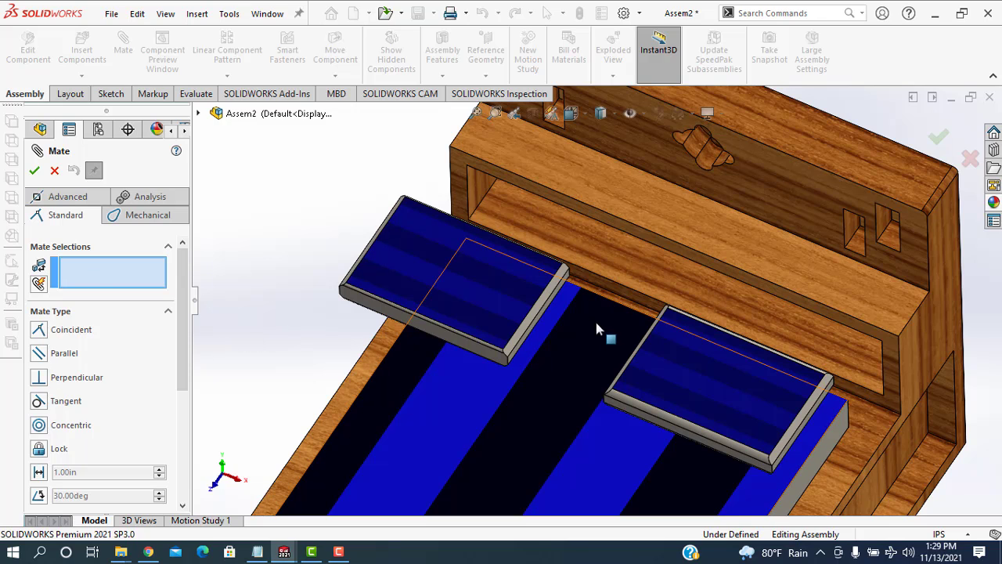
pyautogui.click(522, 345)
pyautogui.scroll(1, 485, 352)
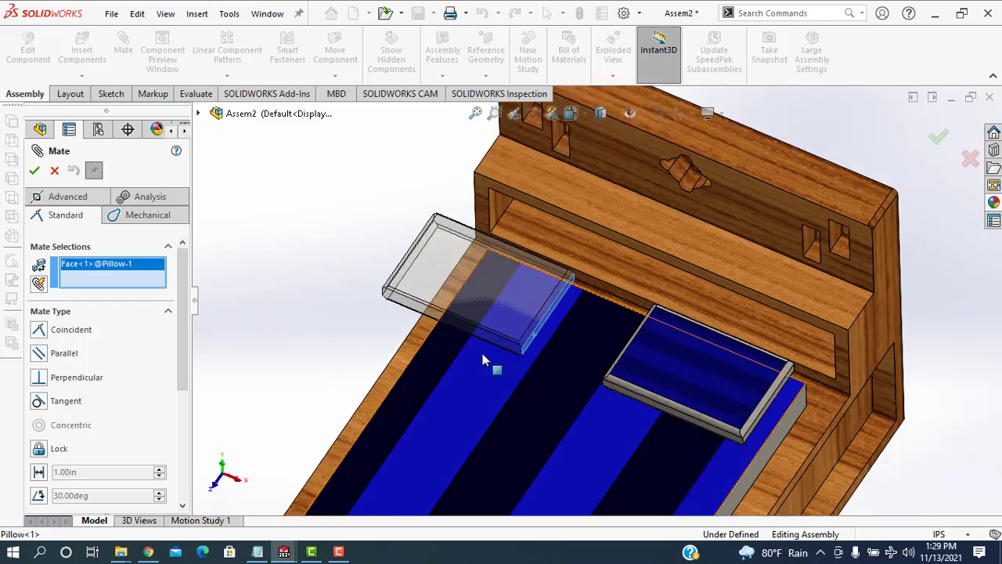
pyautogui.scroll(2, 482, 359)
pyautogui.moveTo(416, 311); pyautogui.dragTo(556, 309, button='middle')
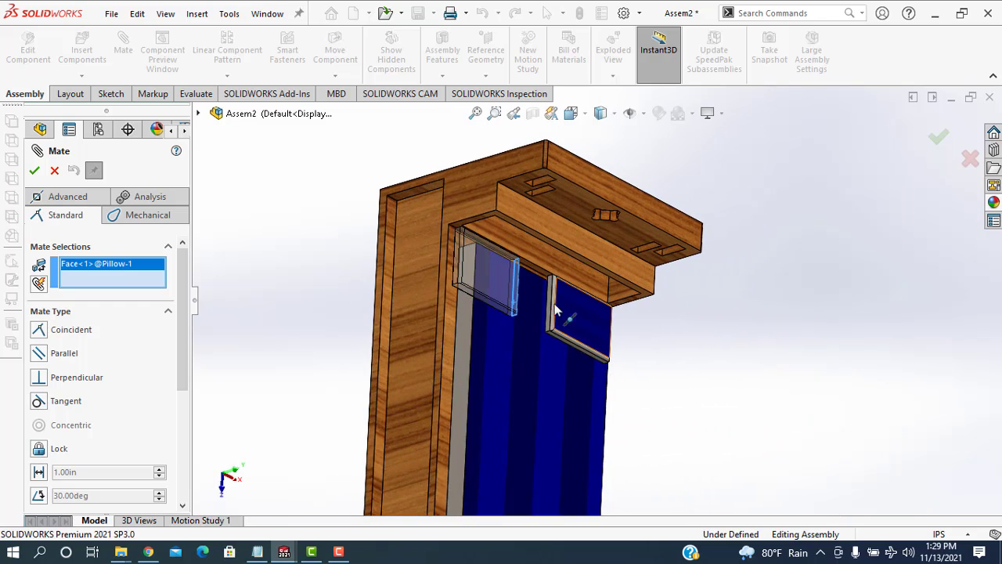
pyautogui.scroll(-4, 552, 314)
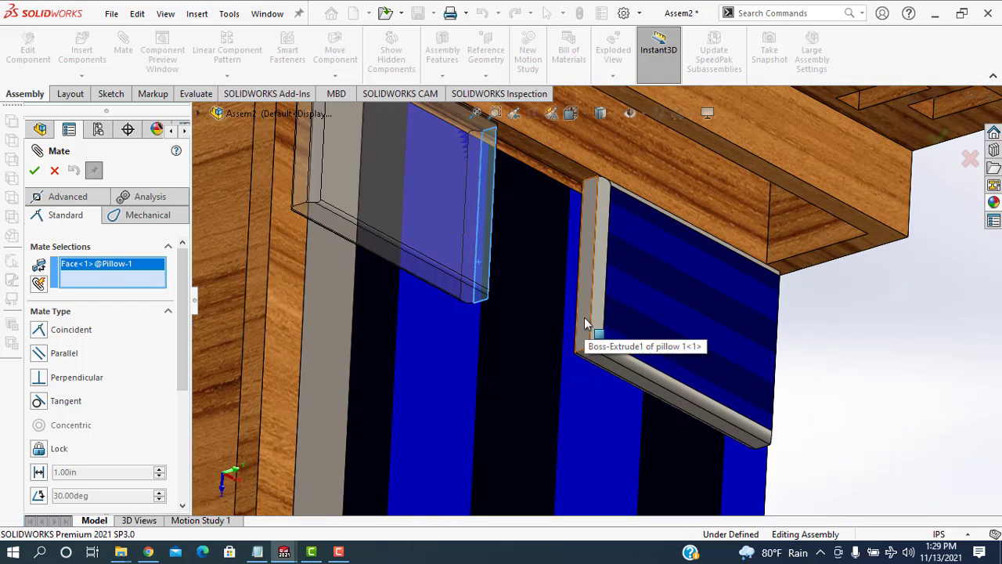
pyautogui.click(585, 323)
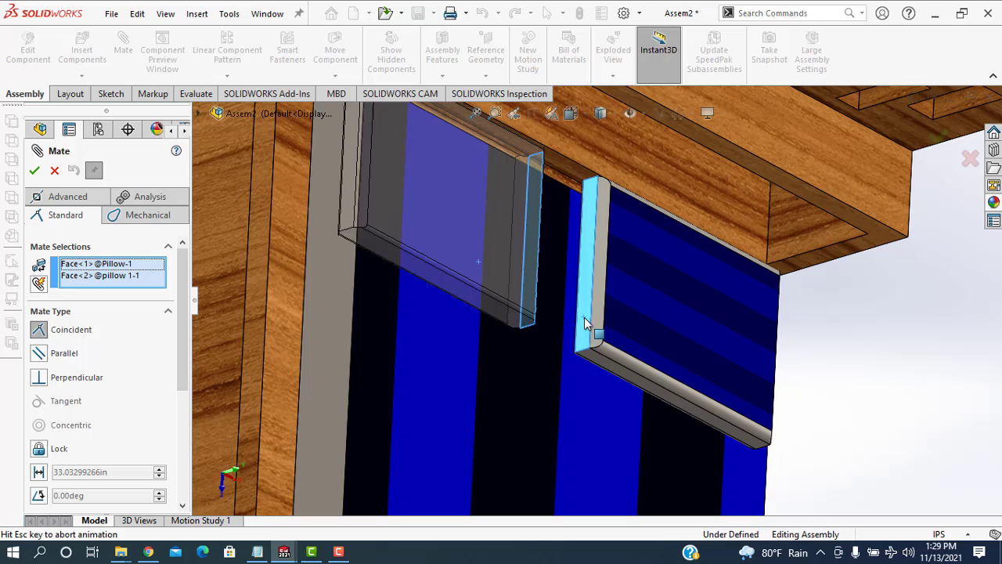
pyautogui.click(34, 172)
pyautogui.scroll(3, 838, 308)
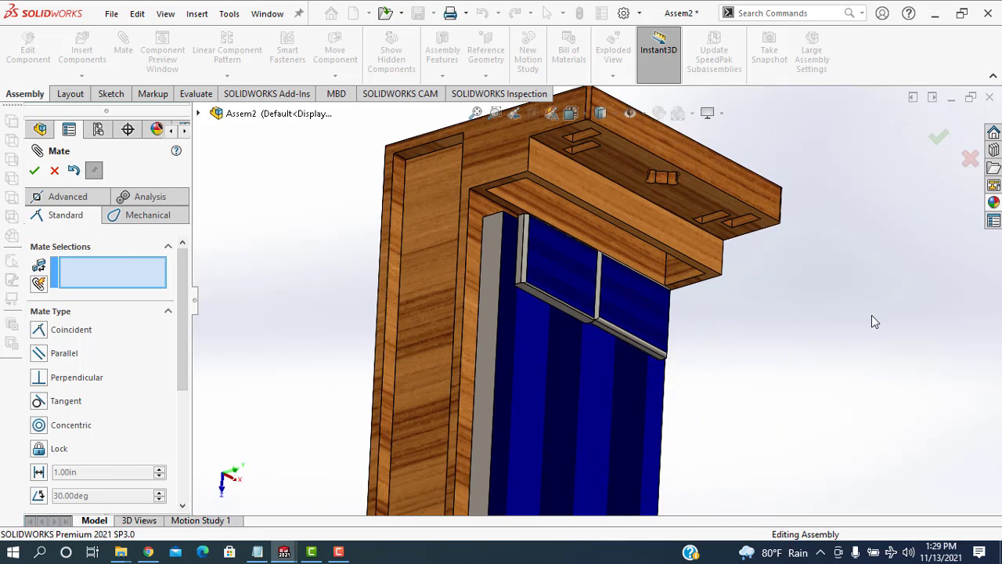
pyautogui.moveTo(871, 316); pyautogui.dragTo(821, 190, button='middle')
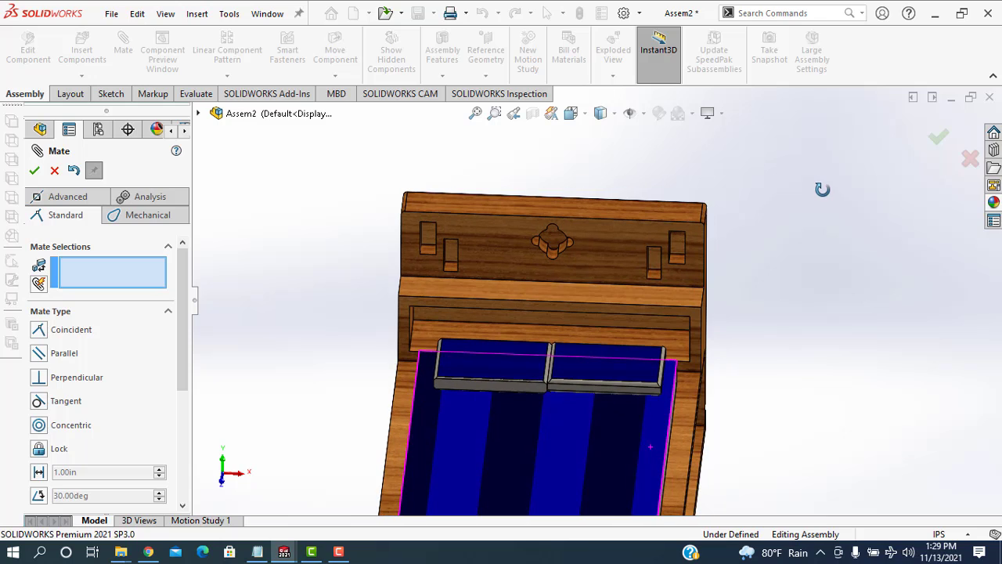
pyautogui.scroll(3, 769, 311)
pyautogui.scroll(3, 768, 343)
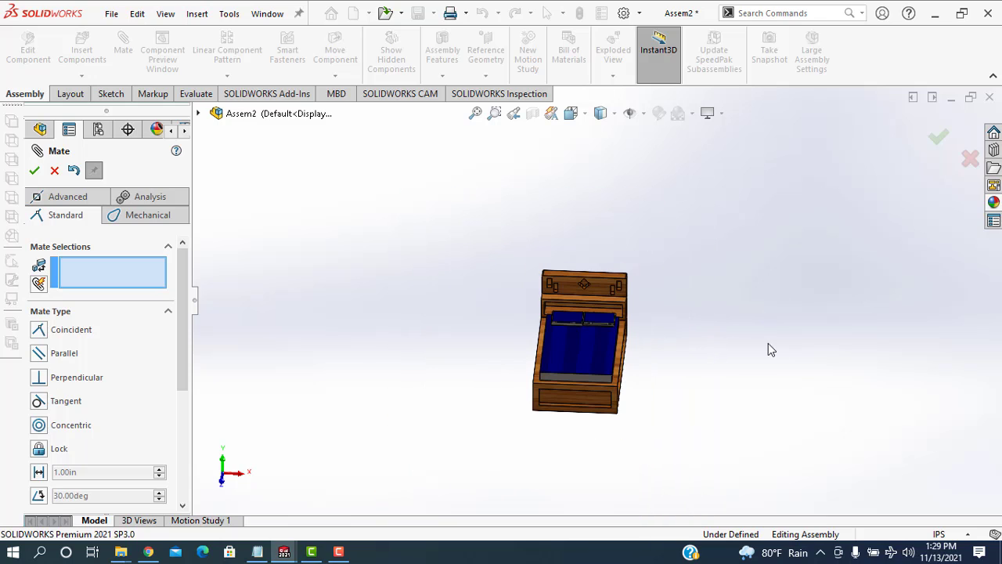
pyautogui.click(33, 170)
# - Try orange, grey, brown, green and dark red on the top face of pillow 1, and settle on cyan from the standard swatches
pyautogui.scroll(-2, 619, 332)
pyautogui.scroll(-3, 601, 332)
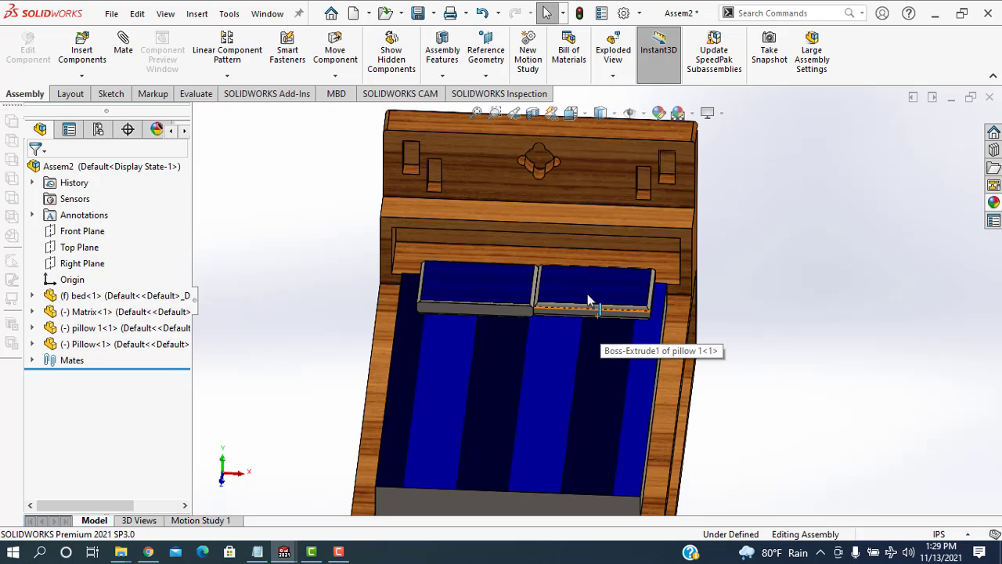
pyautogui.click(589, 296)
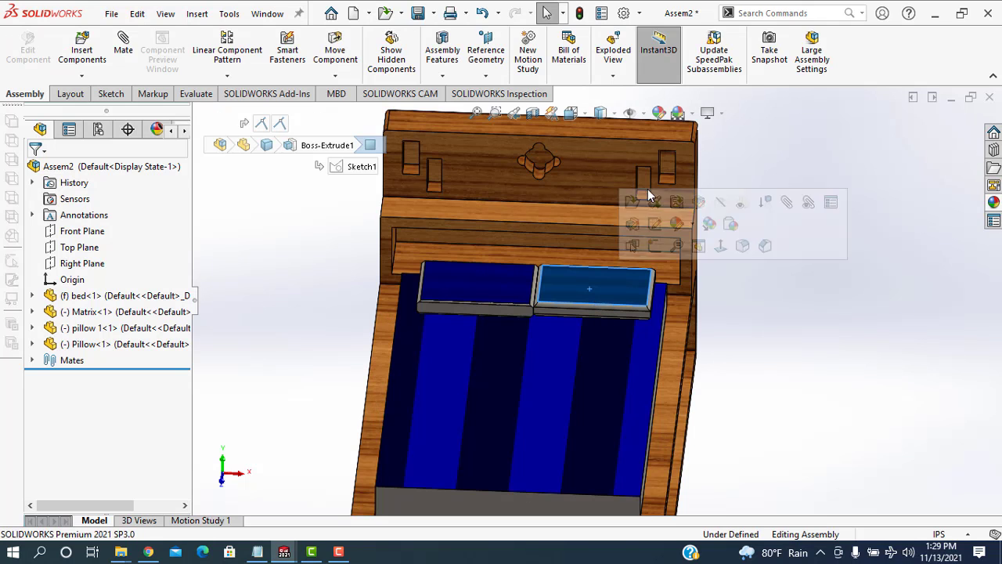
pyautogui.click(659, 117)
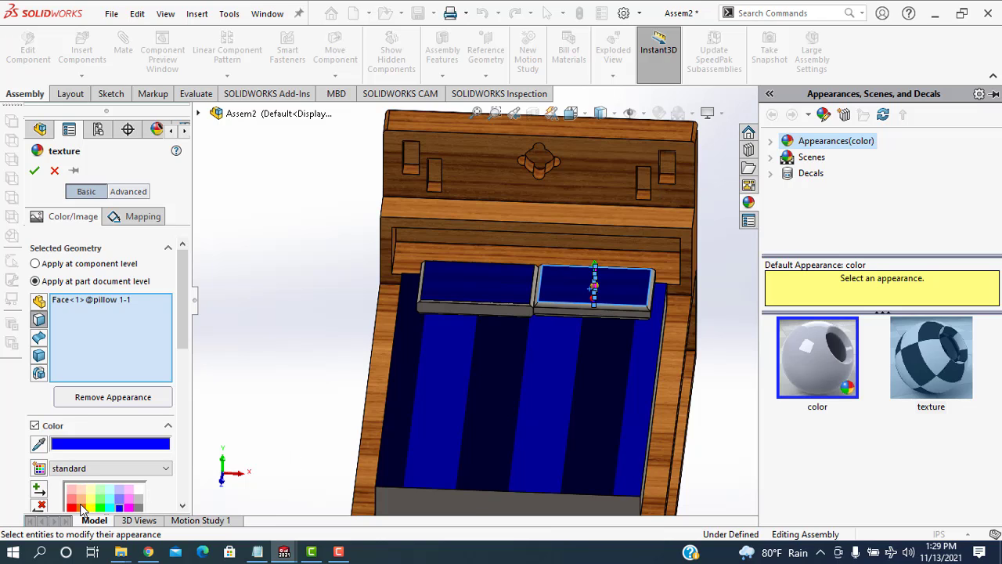
pyautogui.click(82, 506)
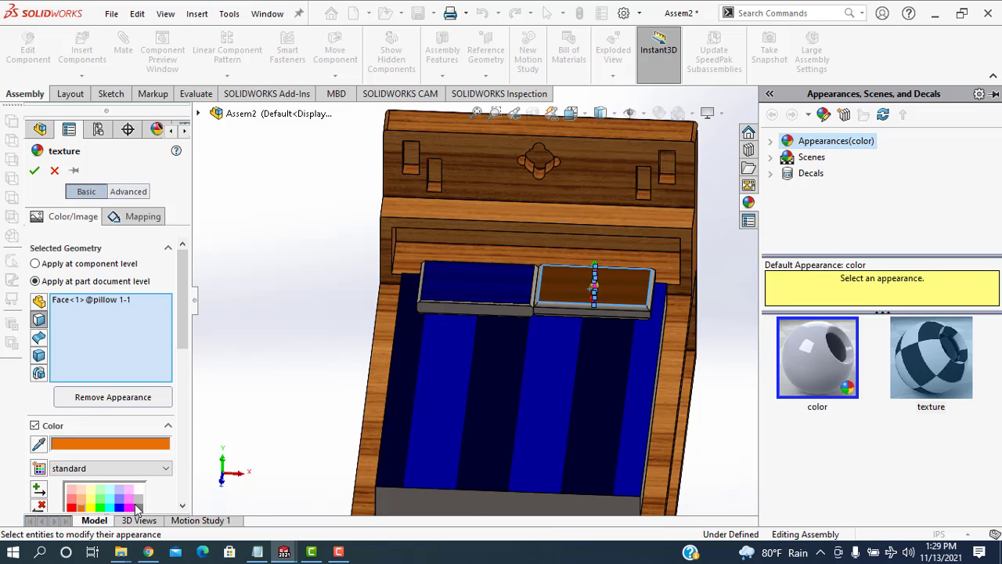
pyautogui.click(138, 504)
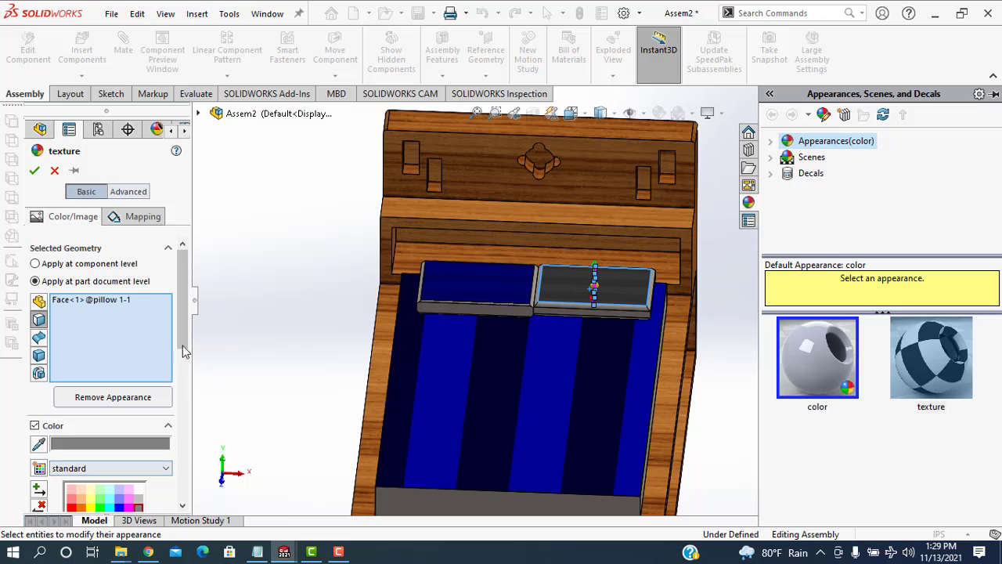
pyautogui.scroll(-6, 184, 415)
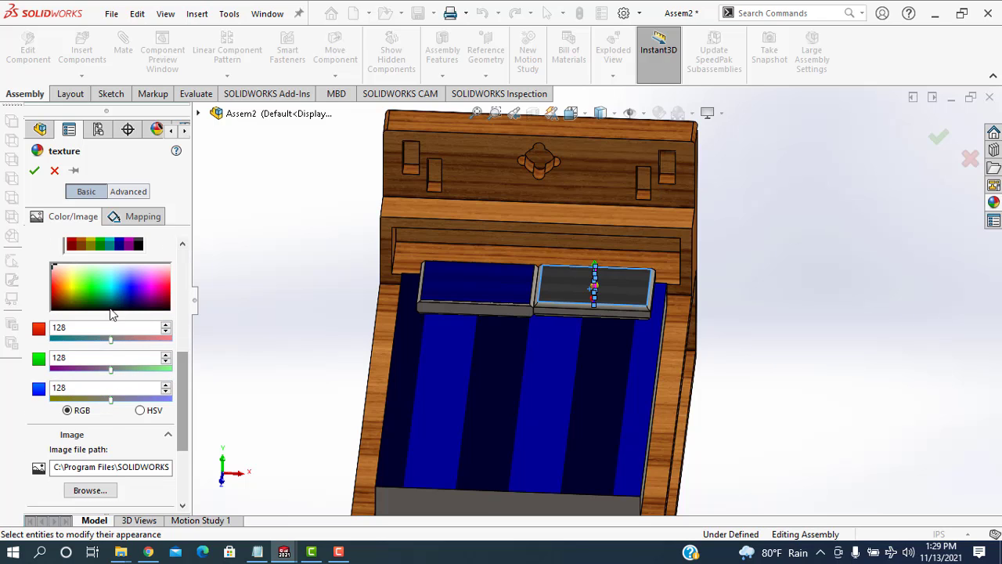
pyautogui.click(87, 248)
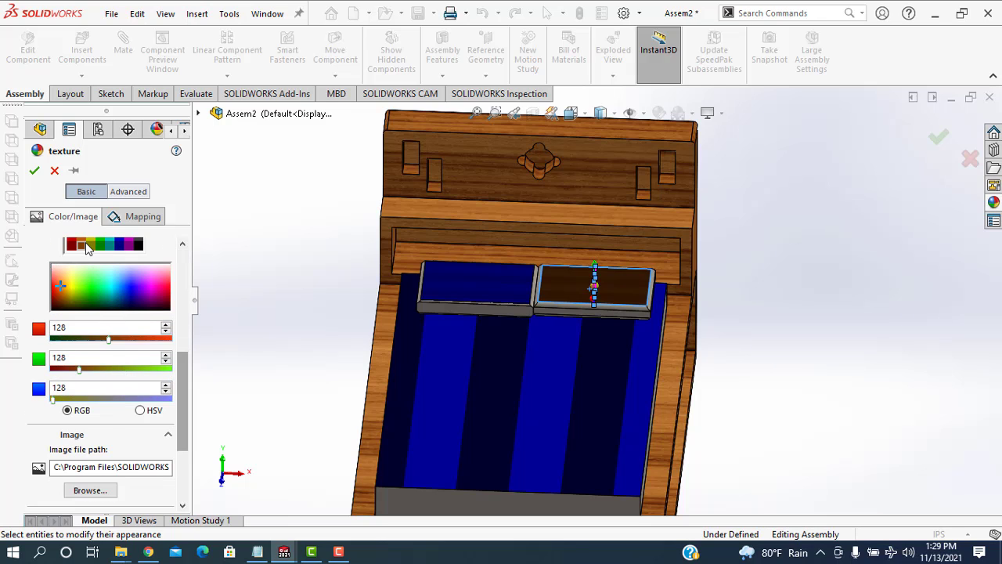
pyautogui.click(105, 247)
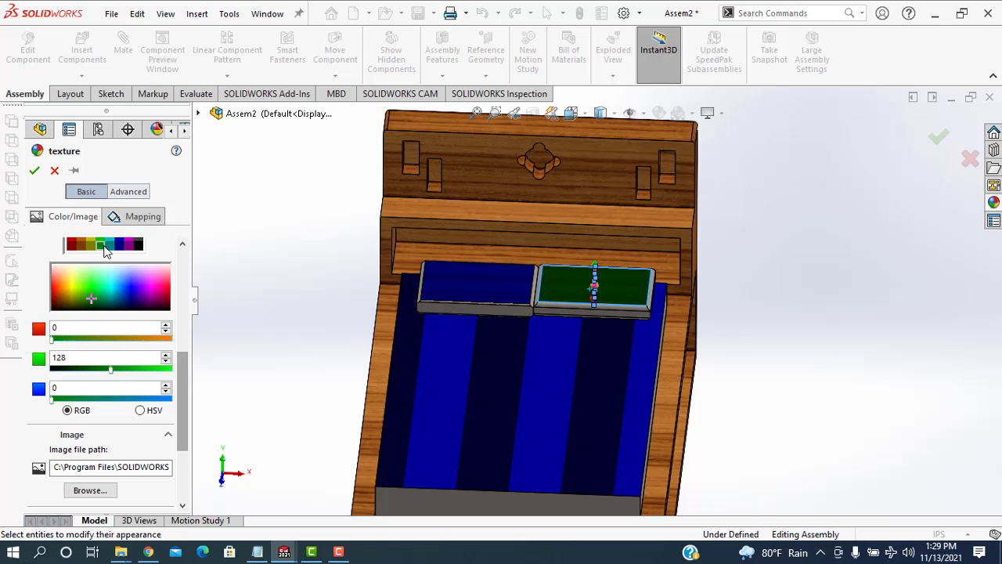
pyautogui.click(72, 246)
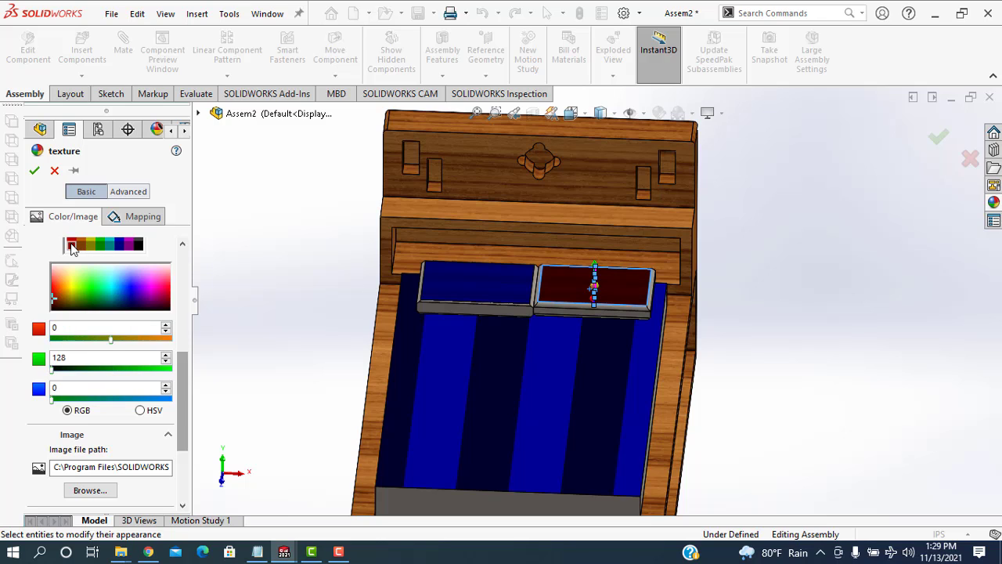
pyautogui.scroll(4, 151, 312)
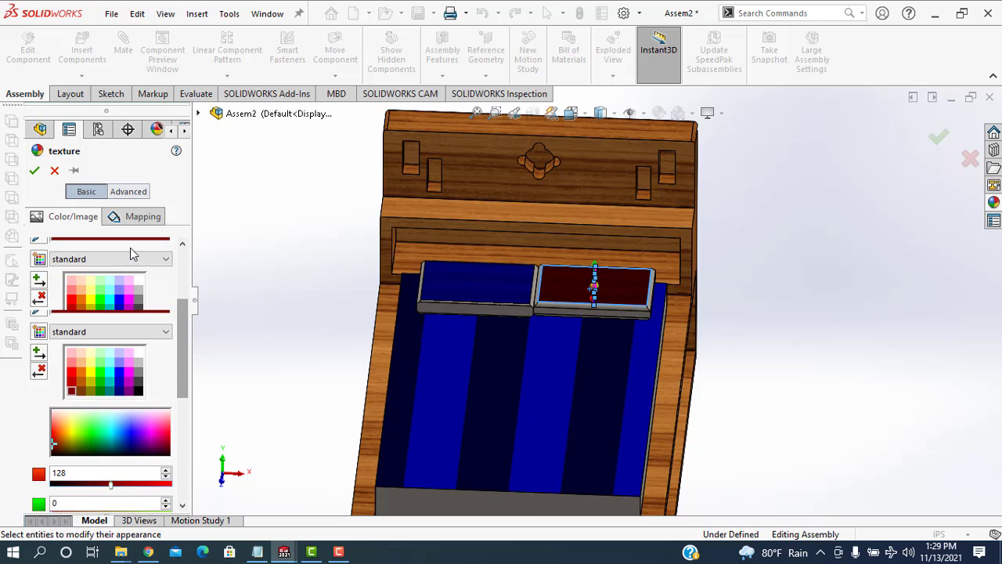
pyautogui.click(108, 375)
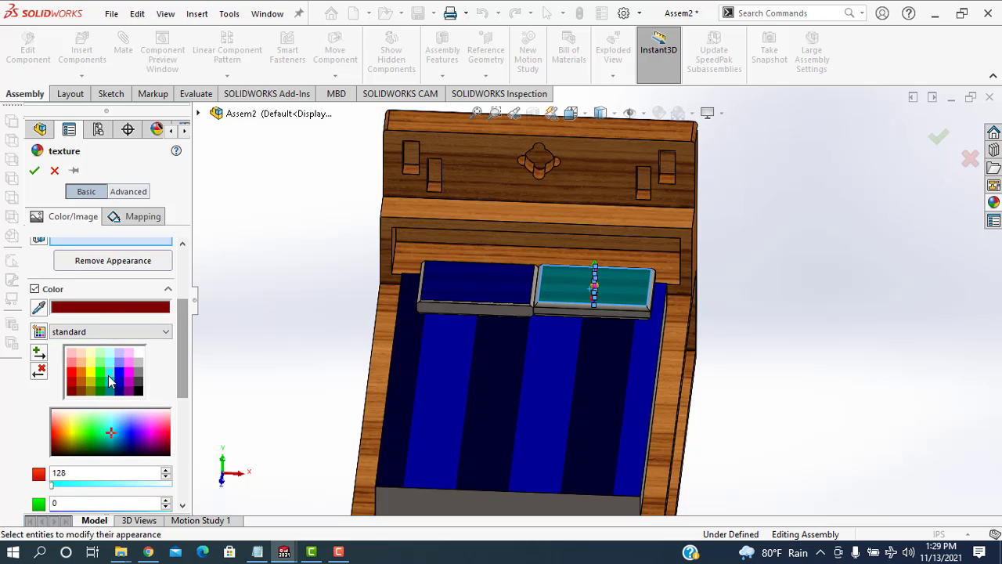
pyautogui.click(54, 170)
# - Apply the standard cyan colour to the top face of the Pillow part at part document level
pyautogui.click(496, 290)
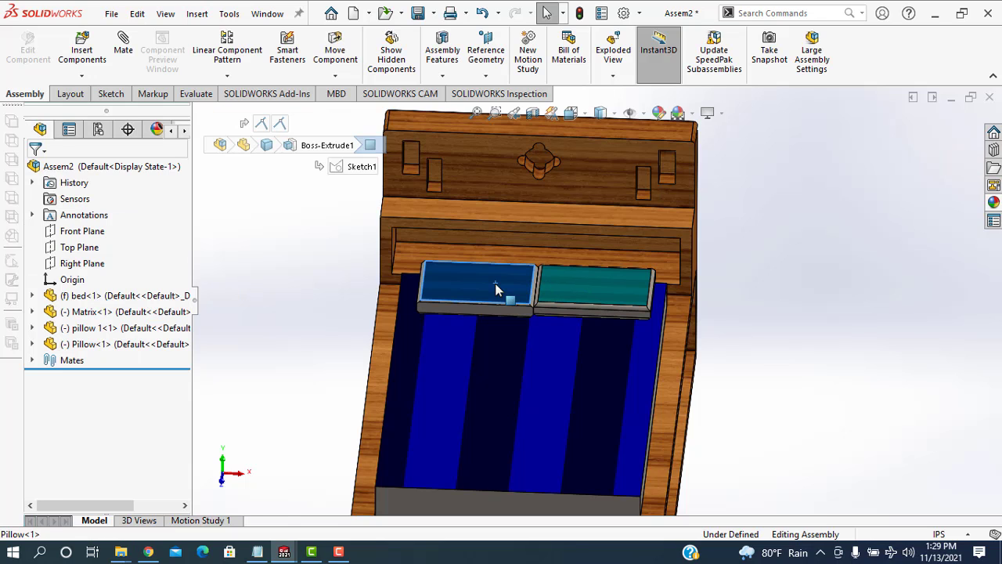
pyautogui.click(660, 115)
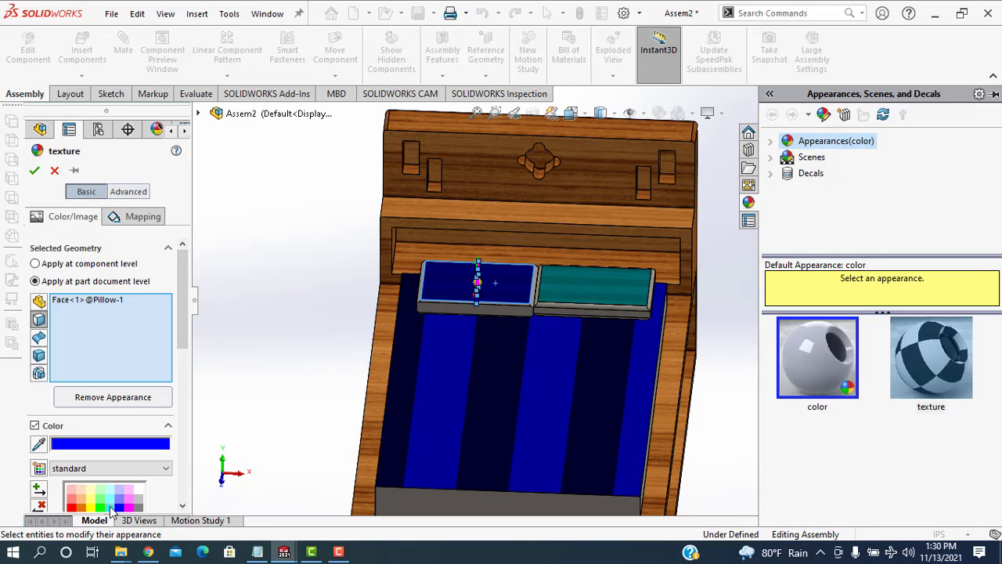
pyautogui.click(111, 506)
pyautogui.click(34, 171)
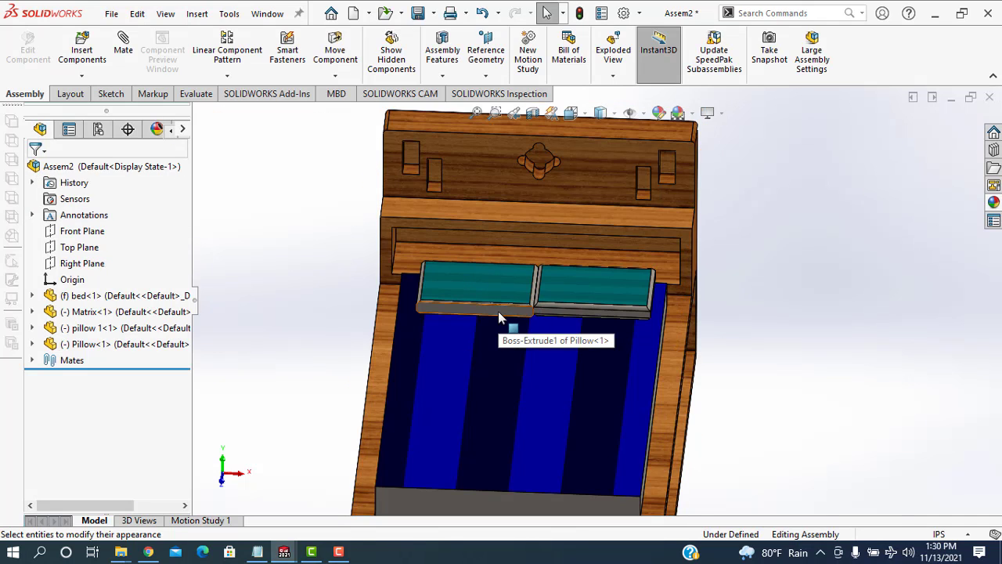
# - Colour the front side face of the Pillow part, facing the foot of the bed, standard cyan
pyautogui.click(498, 311)
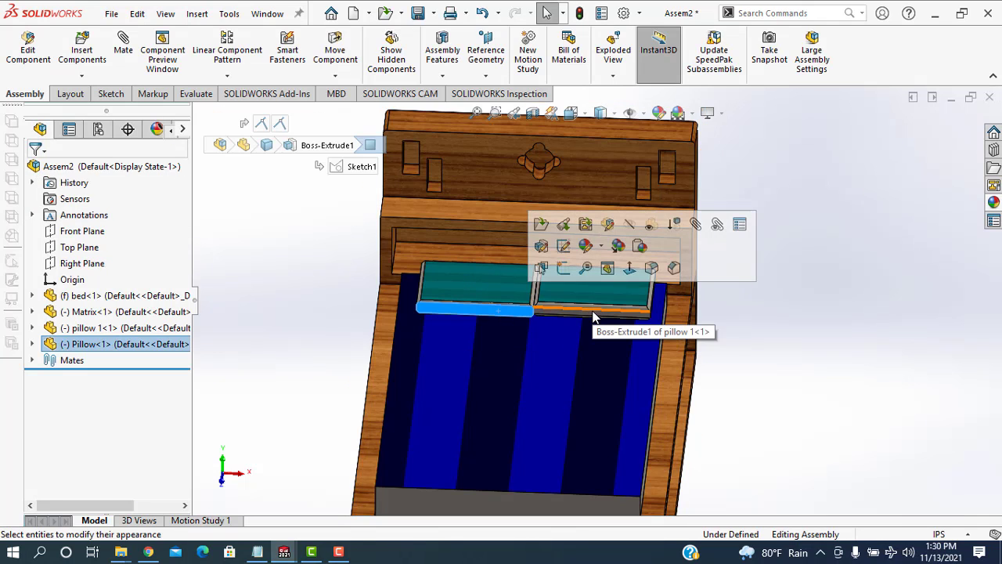
pyautogui.click(659, 112)
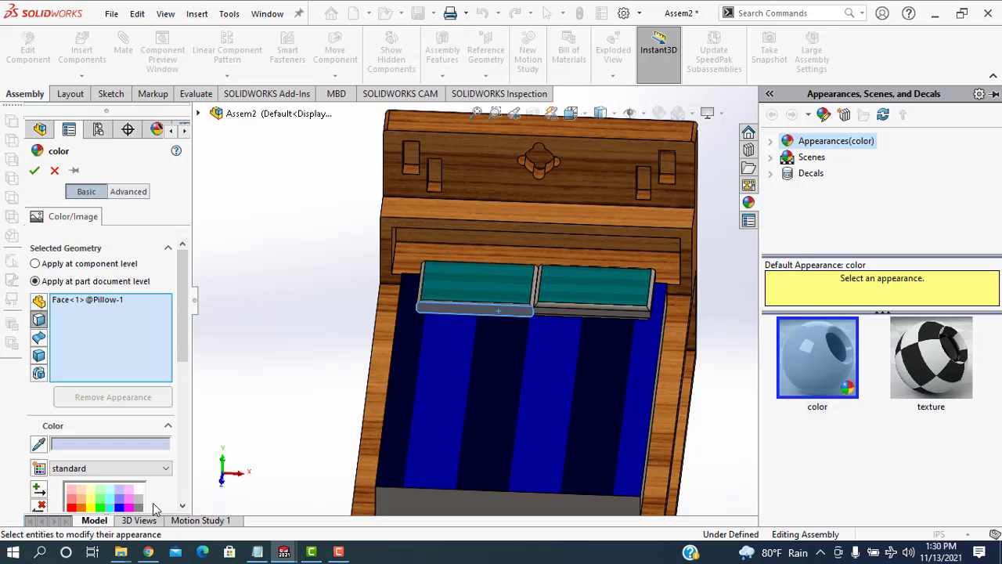
pyautogui.click(107, 506)
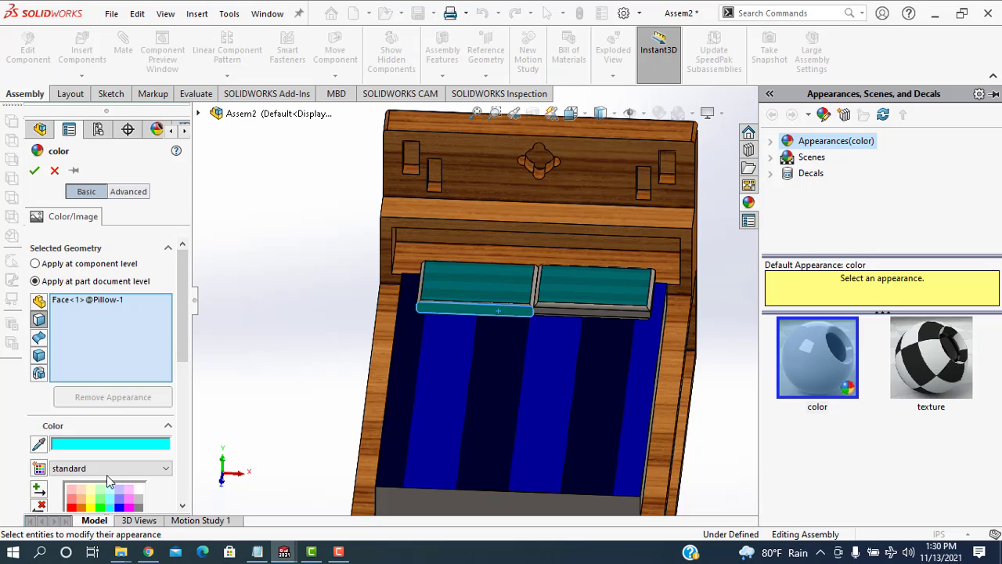
pyautogui.click(35, 170)
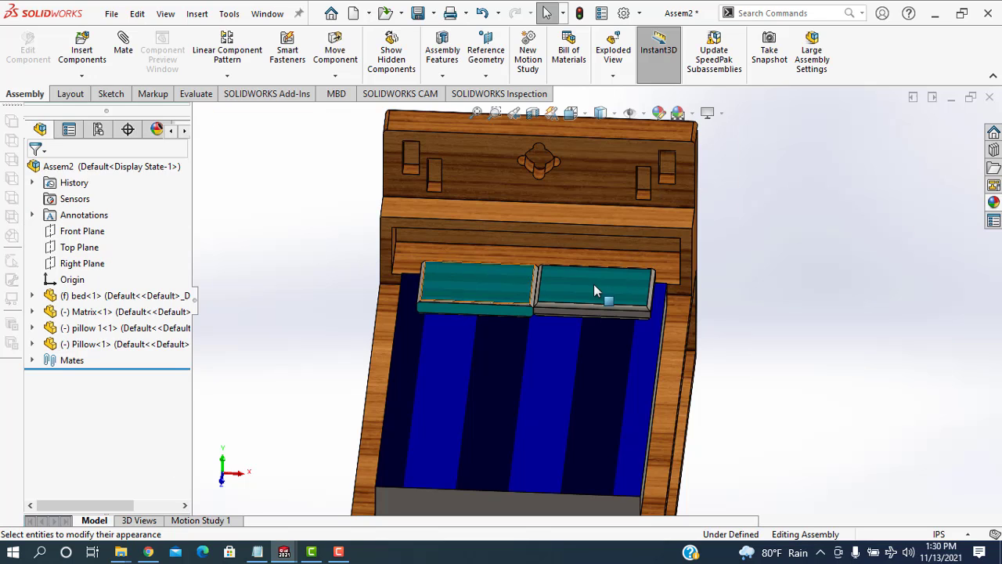
# - Colour the front side face of pillow 1, facing the foot of the bed, standard cyan
pyautogui.scroll(-3, 506, 345)
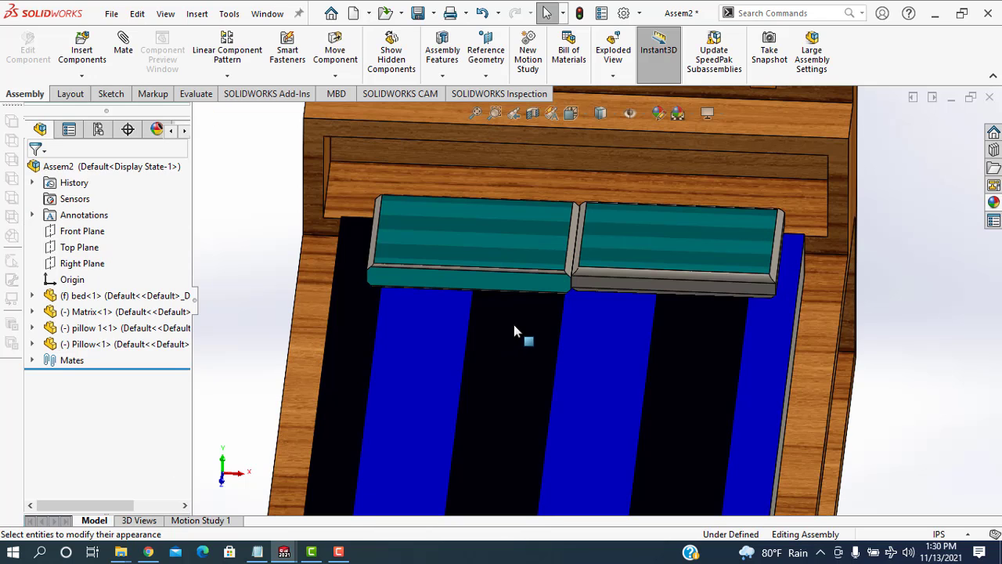
pyautogui.click(642, 287)
pyautogui.click(662, 112)
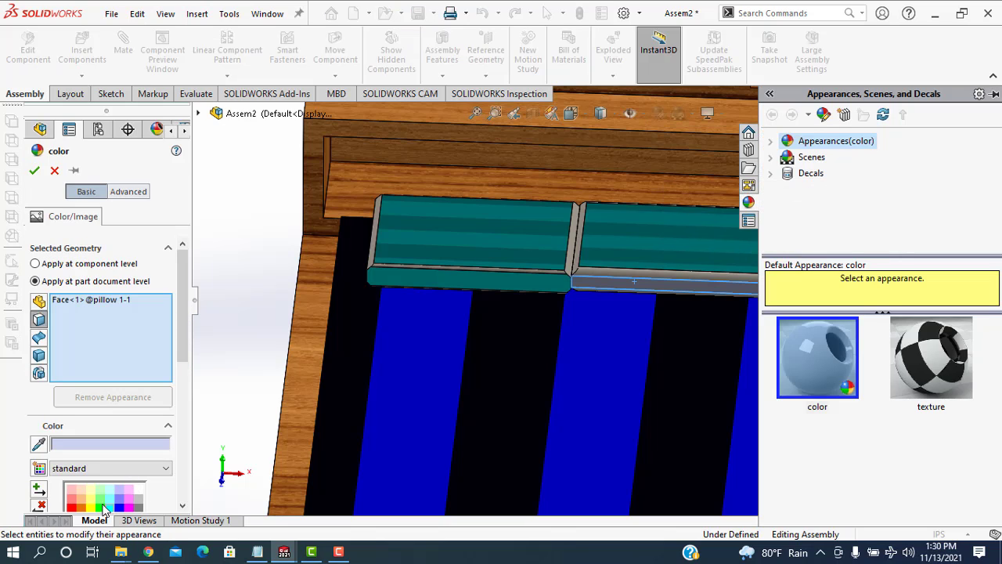
pyautogui.click(108, 506)
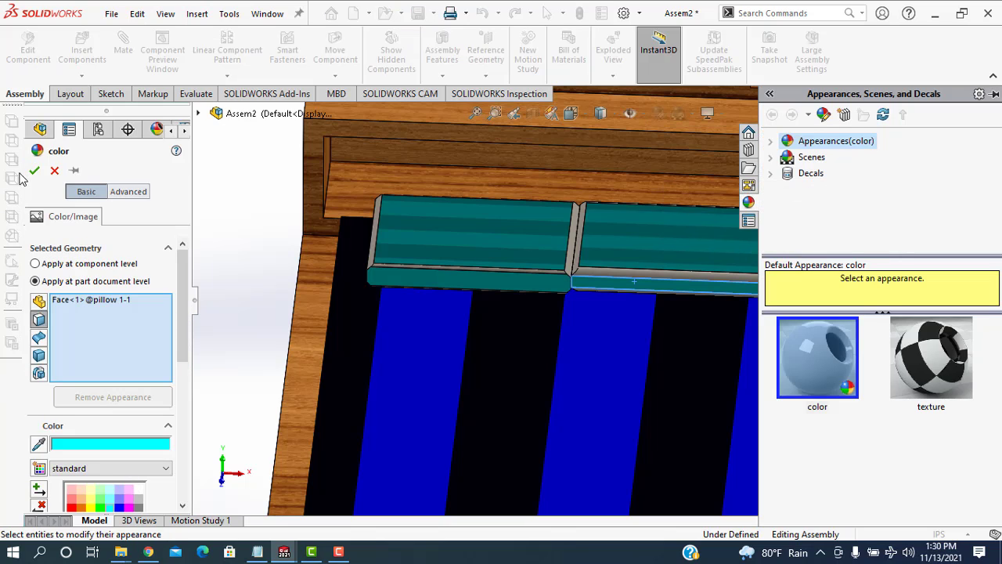
pyautogui.click(34, 170)
pyautogui.scroll(5, 526, 284)
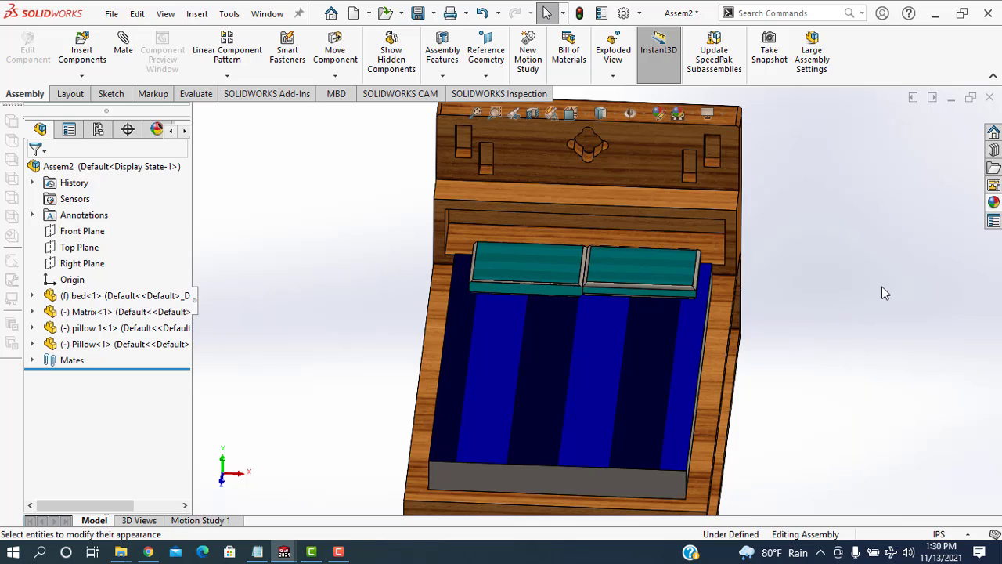
pyautogui.moveTo(811, 393); pyautogui.dragTo(769, 376, button='middle')
pyautogui.scroll(3, 768, 376)
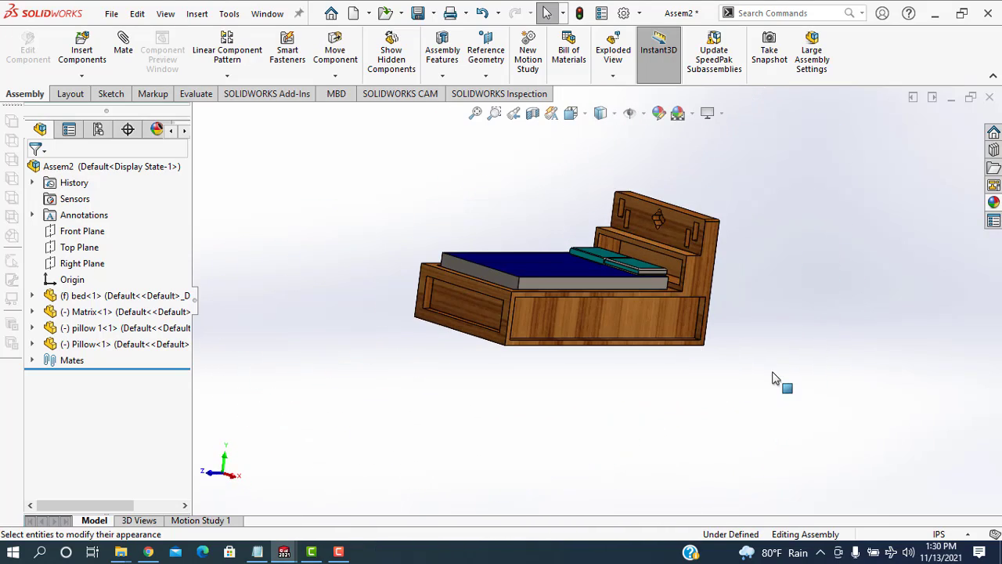